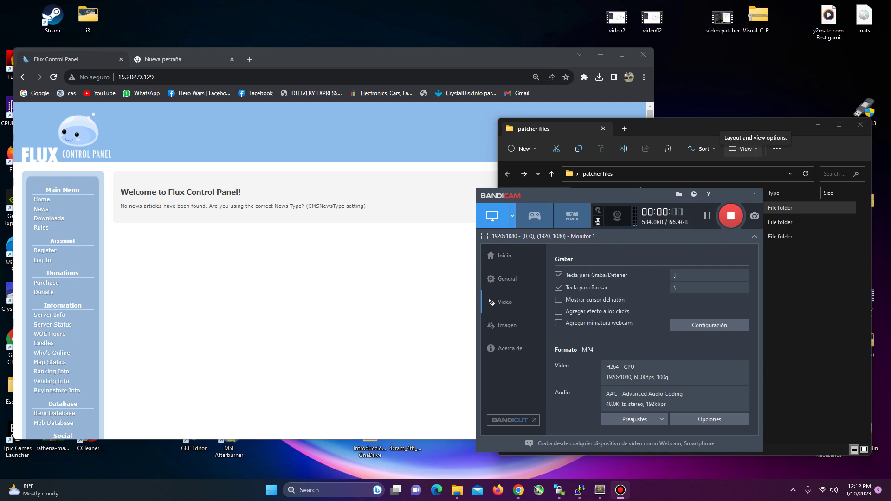
Step: Open the config file in the Settings folder of the desktop's patcher files folder
drag(603, 195, 325, 207)
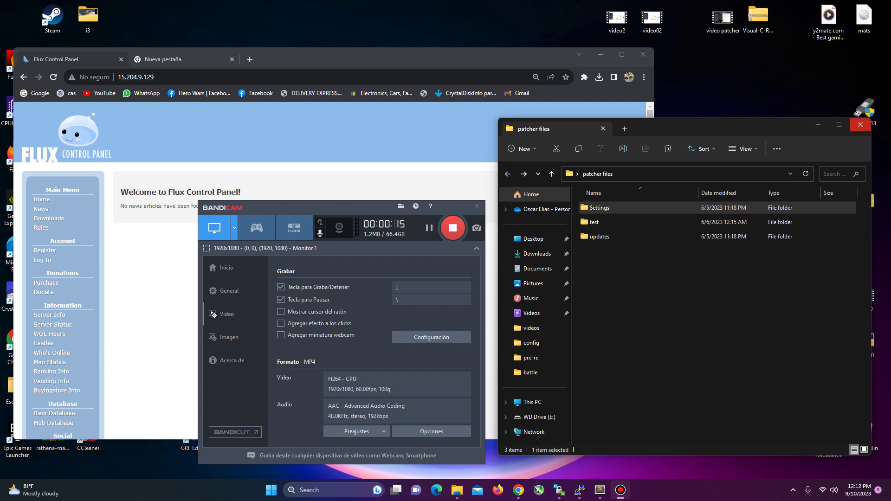
click(860, 124)
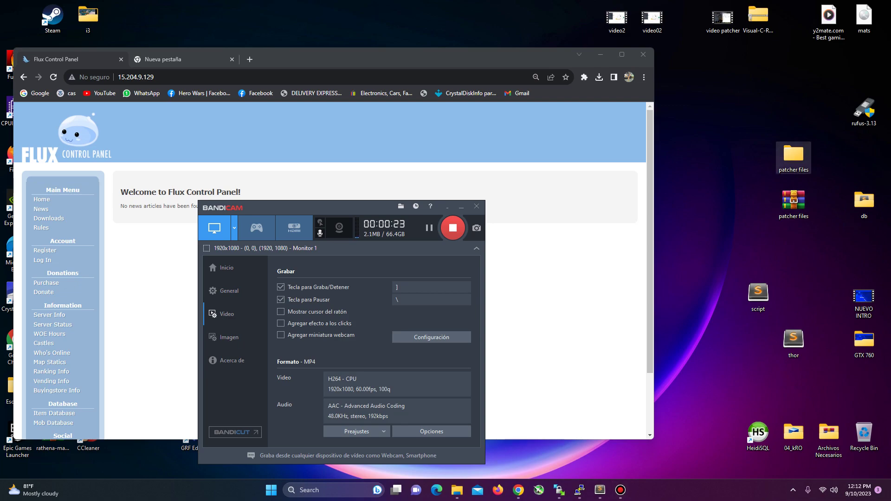
double_click(793, 156)
drag(756, 128, 739, 135)
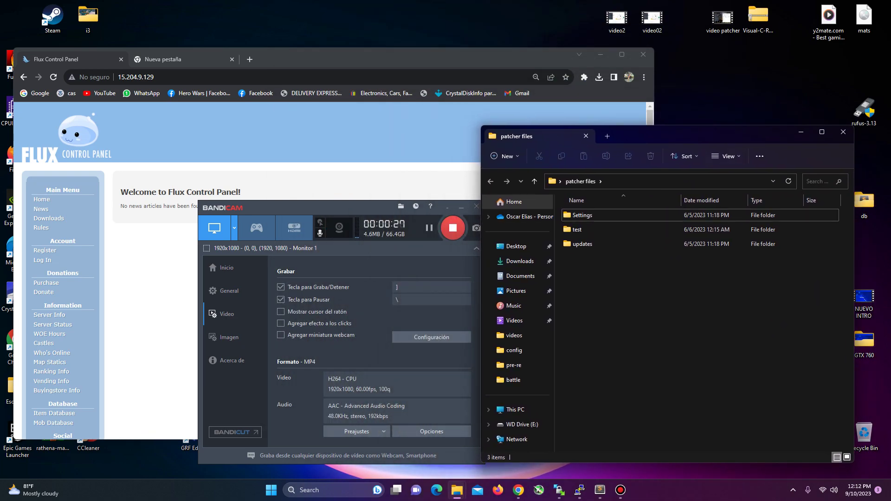
click(461, 206)
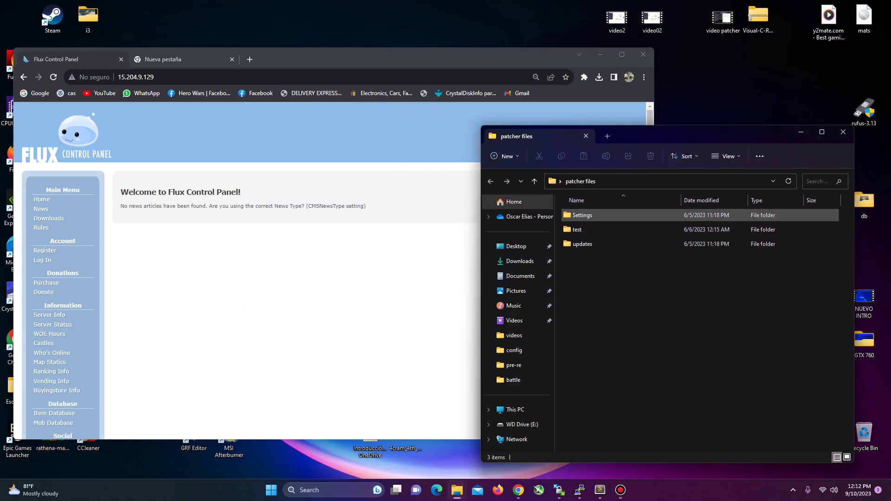
double_click(582, 215)
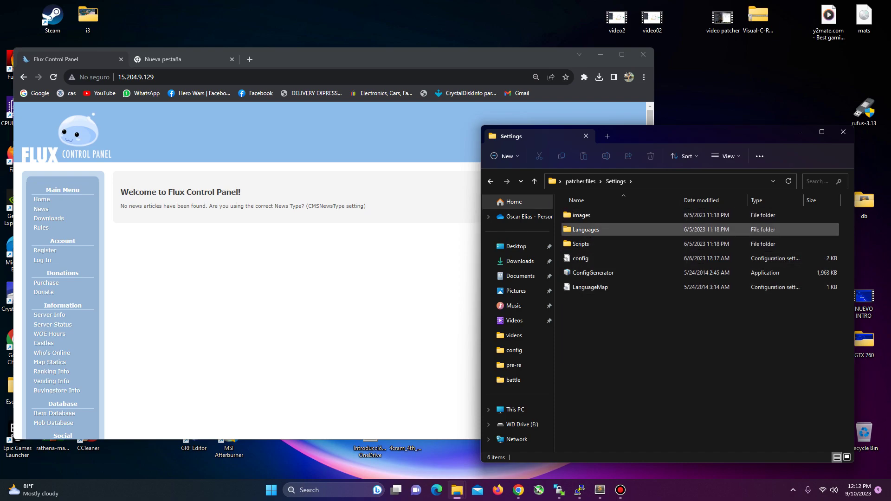
drag(686, 134, 657, 133)
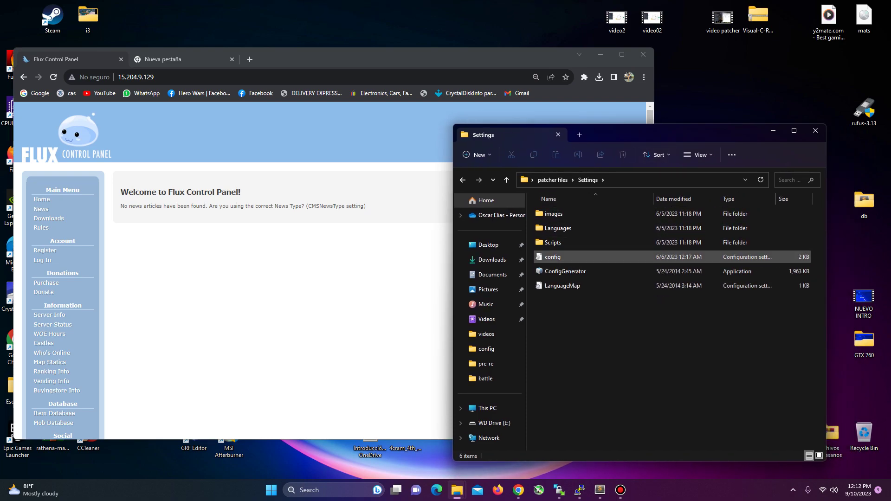
double_click(552, 257)
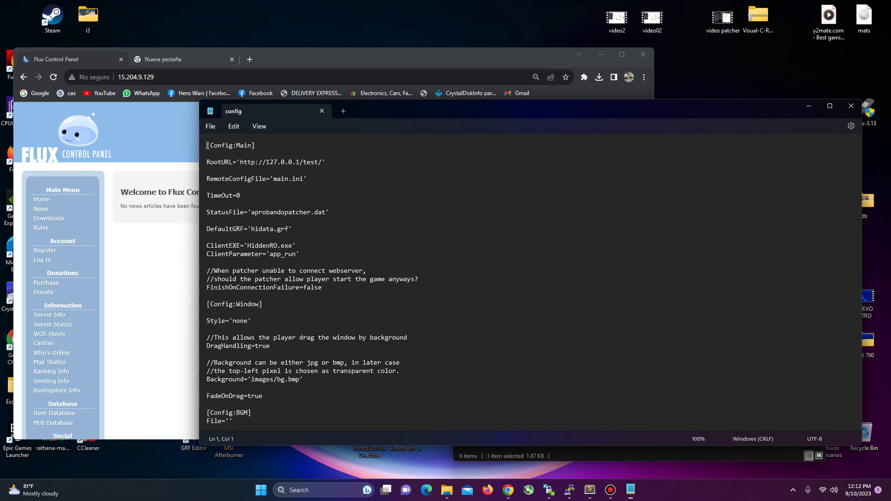
click(206, 187)
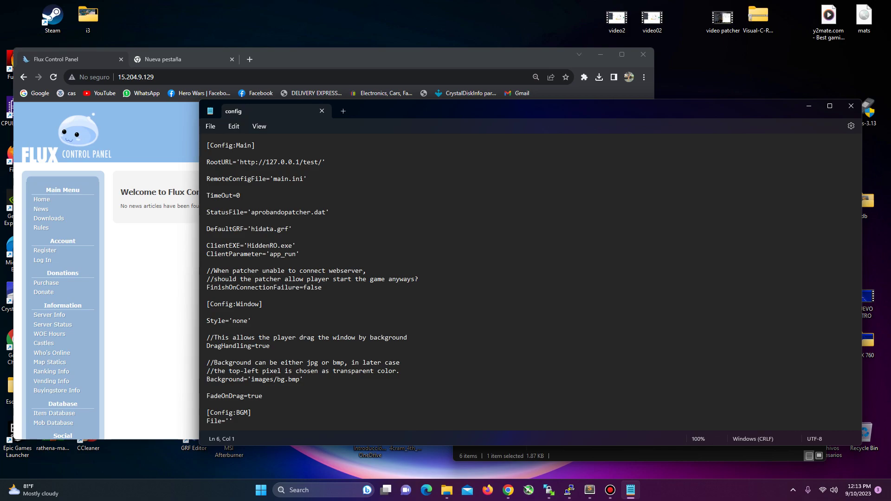
drag(239, 162, 300, 162)
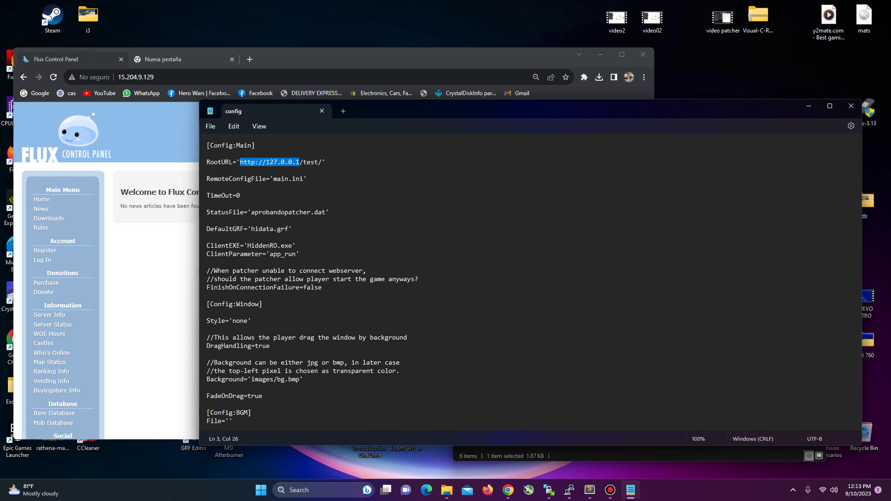
drag(303, 162, 240, 162)
click(300, 162)
text(http://15.204.9.129/)
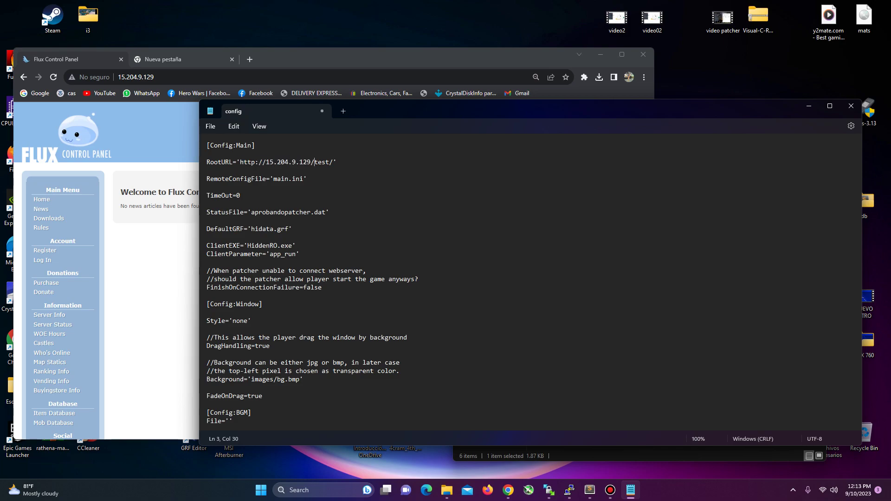
key(ctrl+shift+Right)
text(parche)
key(BackSpace)
key(BackSpace)
key(BackSpace)
key(BackSpace)
key(BackSpace)
key(BackSpace)
text(asd)
key(BackSpace)
key(BackSpace)
key(BackSpace)
Step: Enter testing as the folder name in the RootURL setting
text(testing)
key(shift+Right)
click(207, 187)
Step: Locate the main file named in RemoteConfigFile inside the updates folder of patcher files
drag(273, 179, 303, 179)
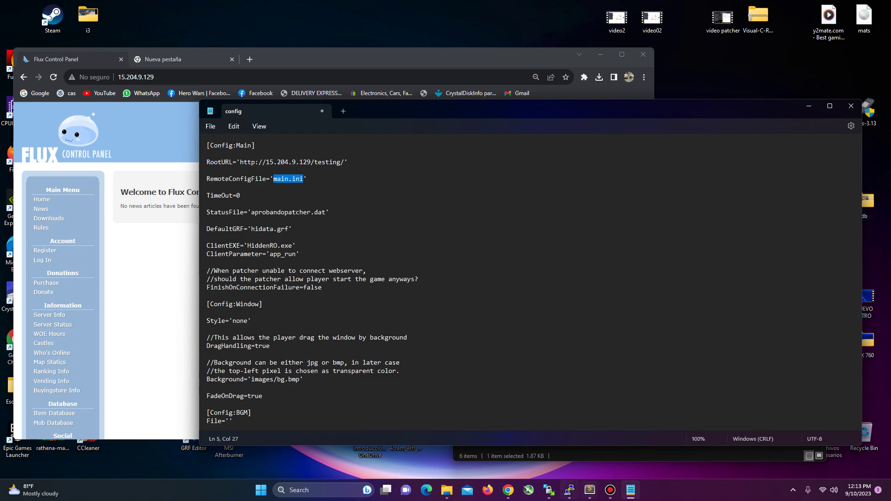
click(447, 490)
click(506, 443)
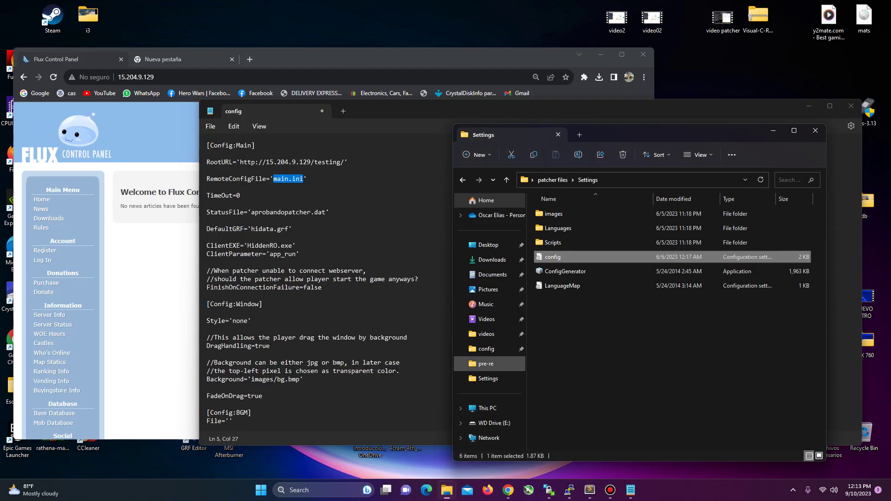
click(462, 179)
double_click(555, 242)
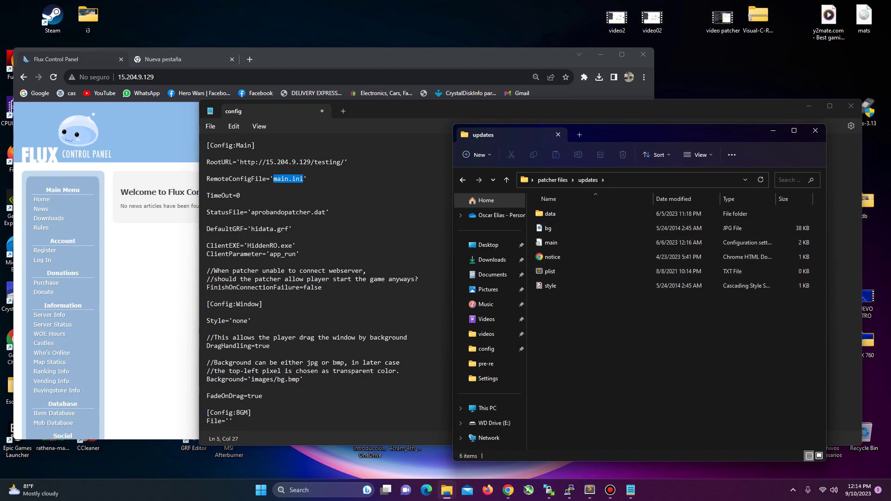
click(550, 242)
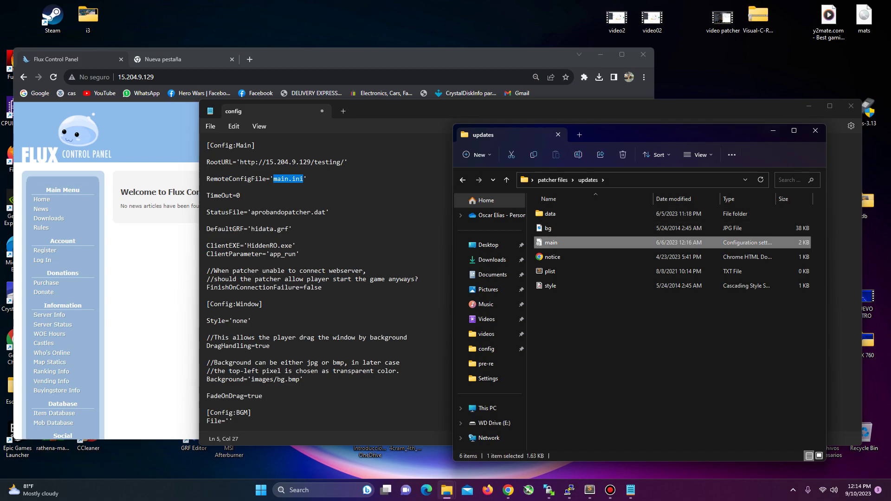
click(773, 130)
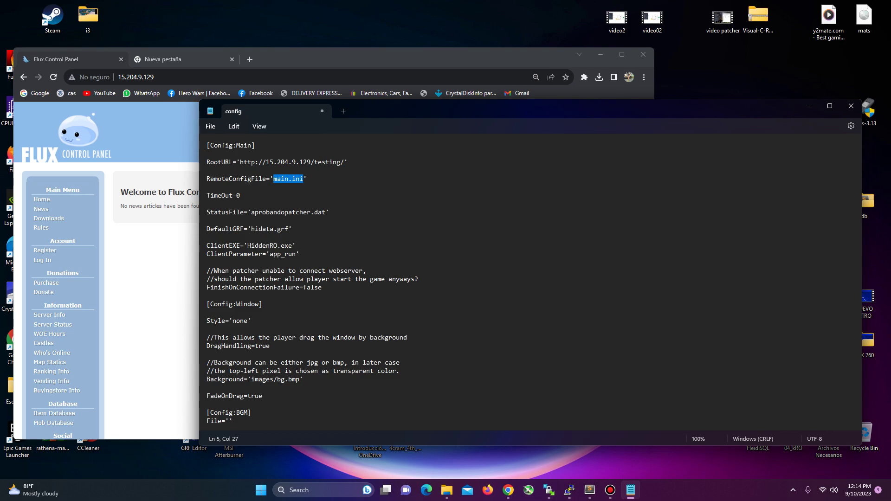
Step: Set the StatusFile name to testingparcher.dat
double_click(280, 212)
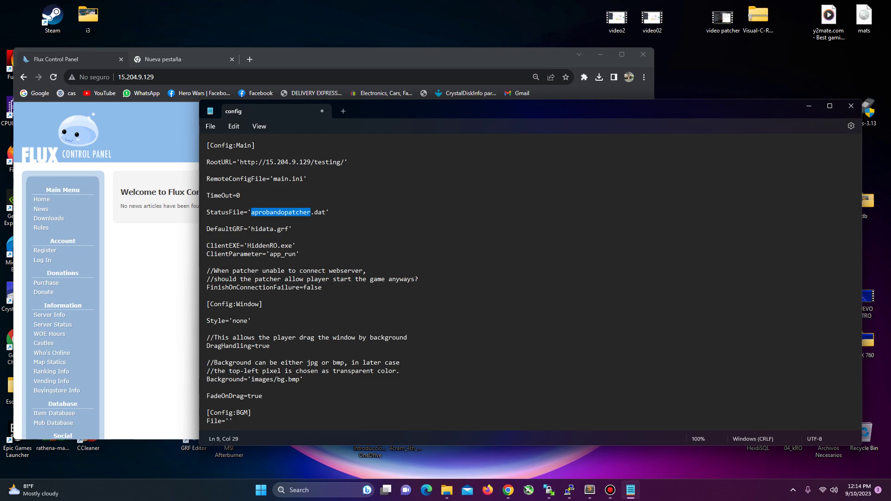
text(testing)
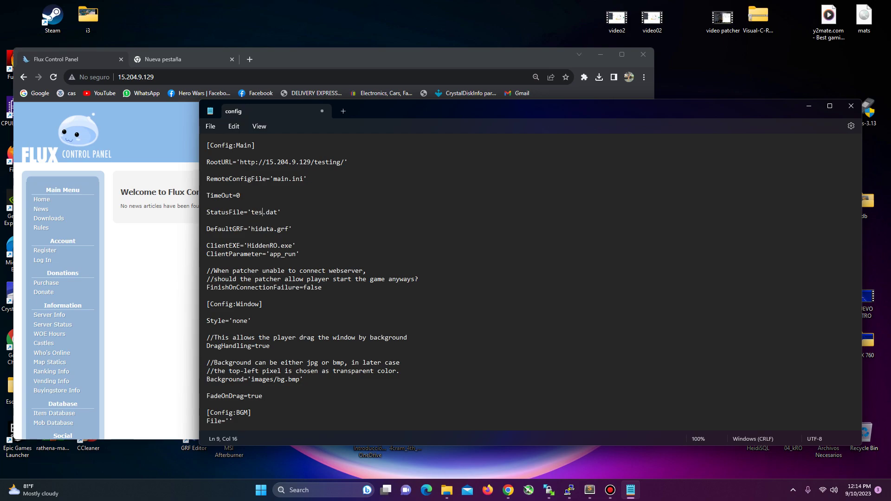
text(parcher)
click(296, 245)
Step: Review the DefaultGRF, ClientEXE, ClientParameter and Title settings in the config file
drag(251, 229, 285, 228)
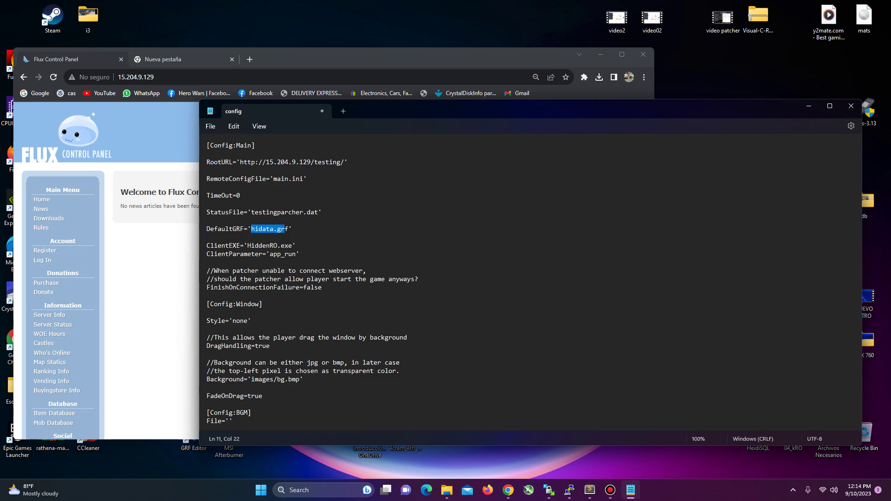
scroll(284, 229, down, 1)
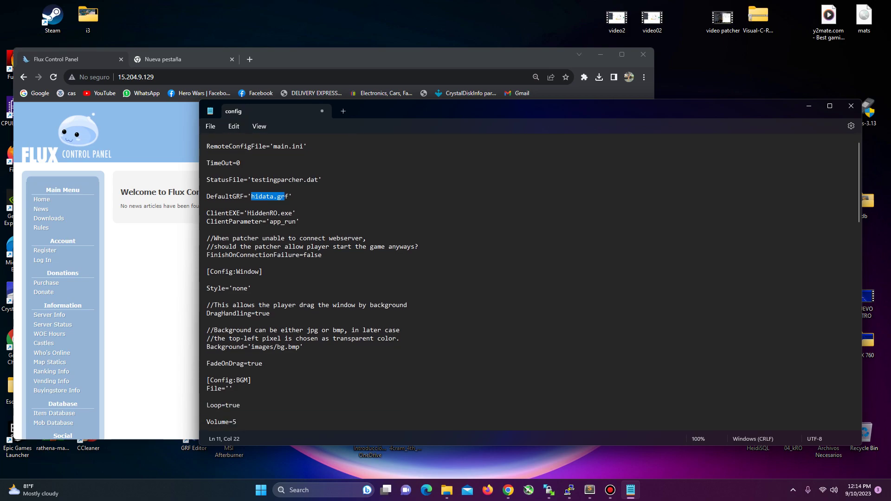
drag(247, 213, 291, 213)
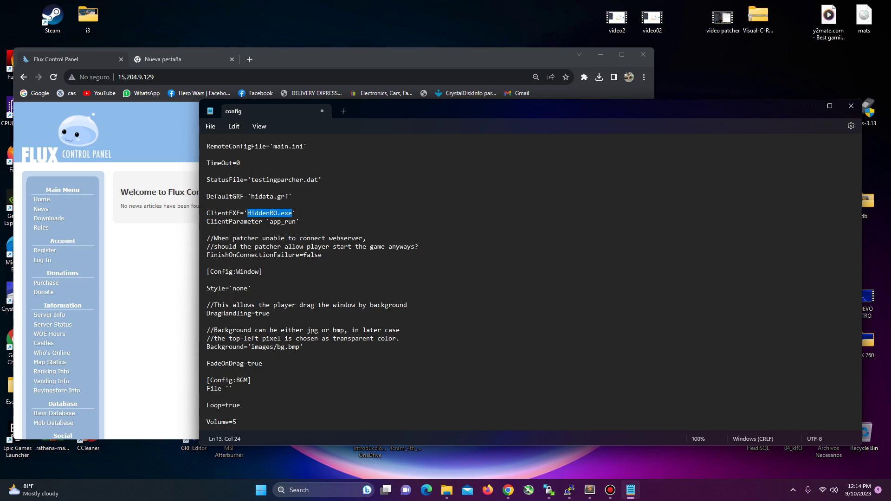
click(273, 221)
drag(270, 221, 295, 221)
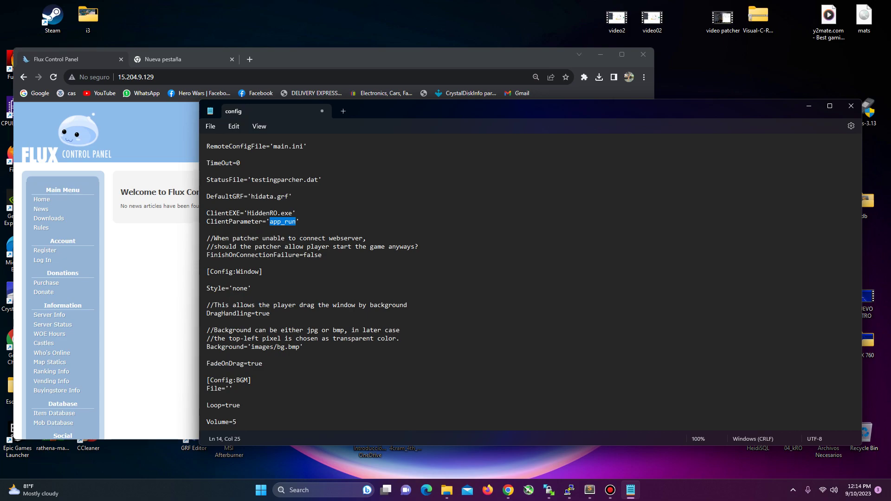
scroll(530, 282, down, 3)
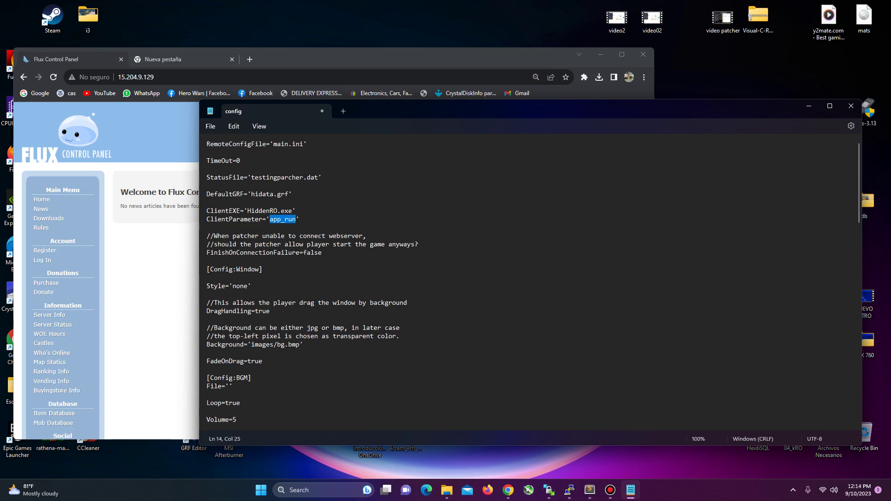
click(206, 222)
scroll(529, 278, down, 5)
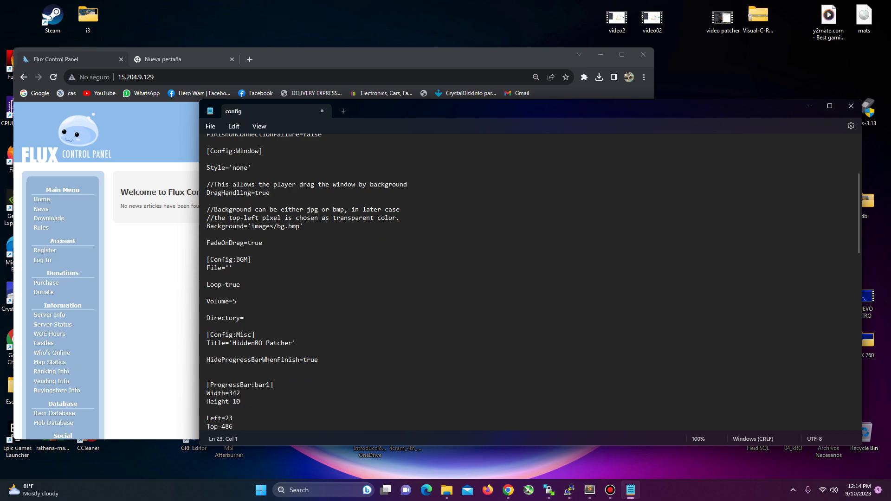
scroll(529, 278, down, 2)
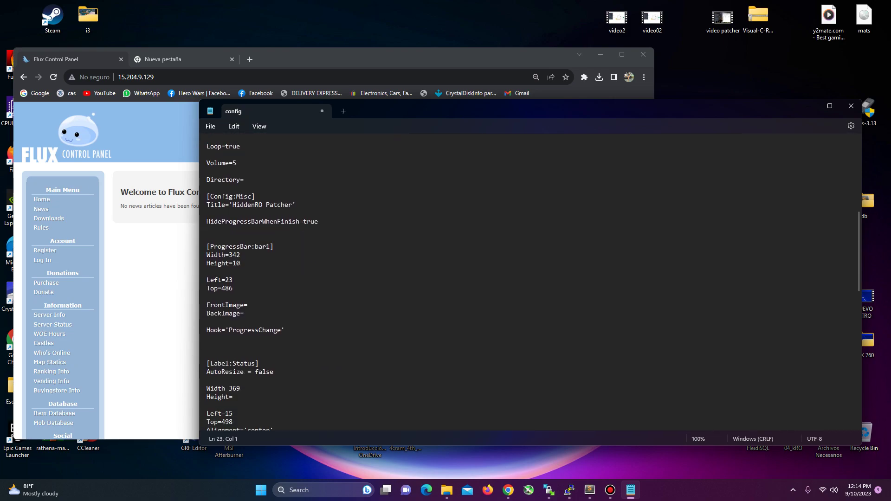
drag(232, 205, 292, 205)
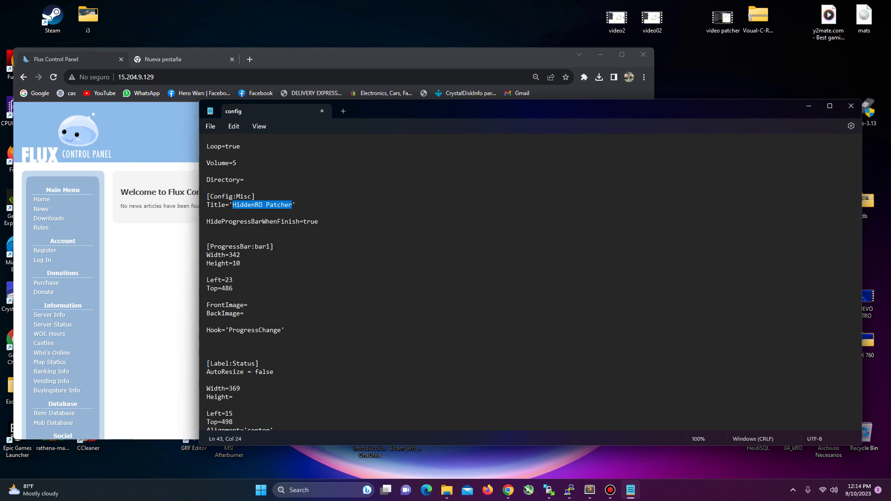
scroll(529, 283, down, 5)
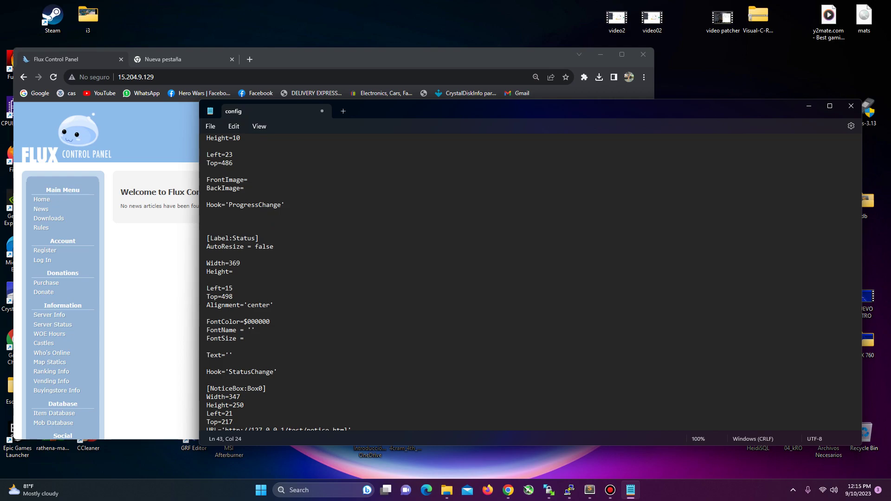
scroll(533, 283, down, 6)
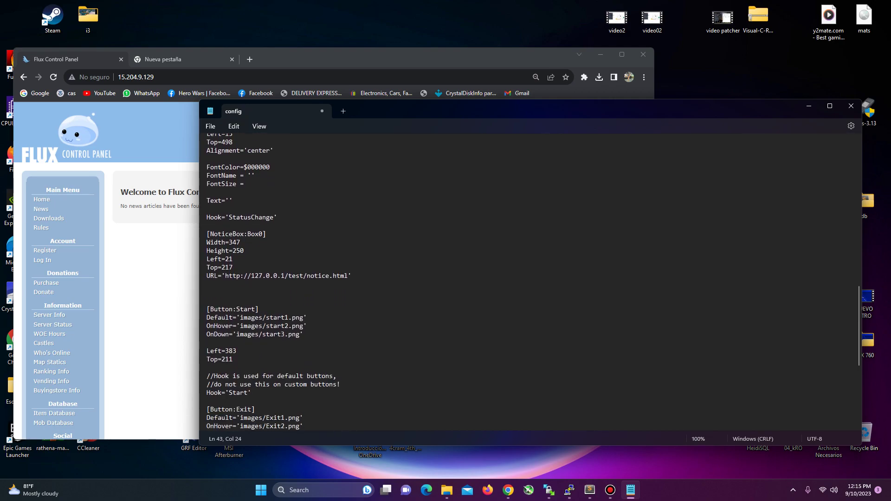
scroll(533, 282, down, 1)
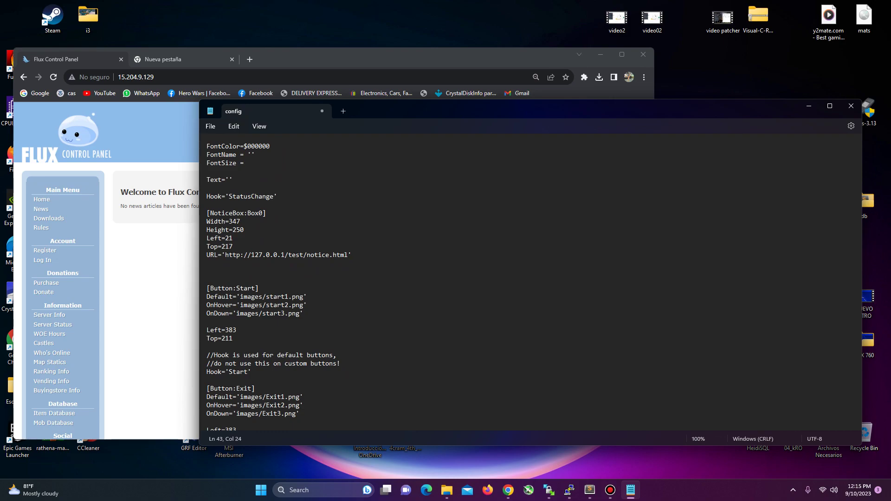
scroll(333, 229, down, 1)
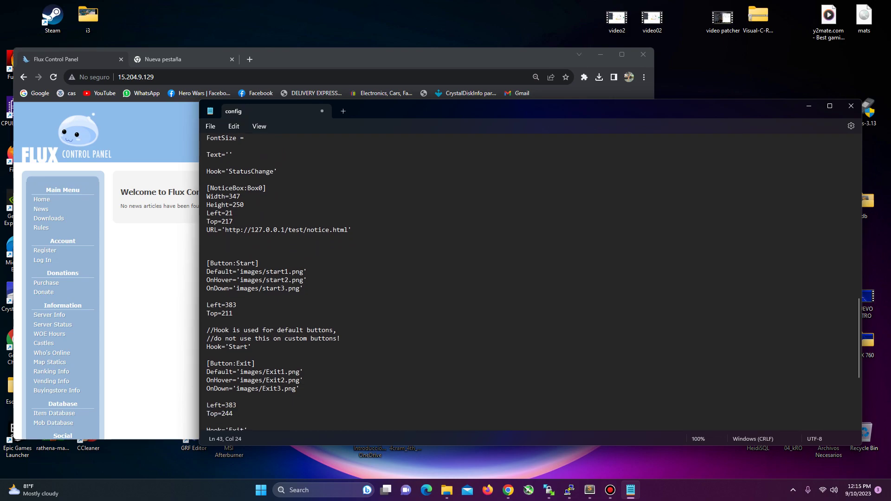
click(332, 230)
drag(225, 229, 285, 230)
text(http://15.204.9.129/)
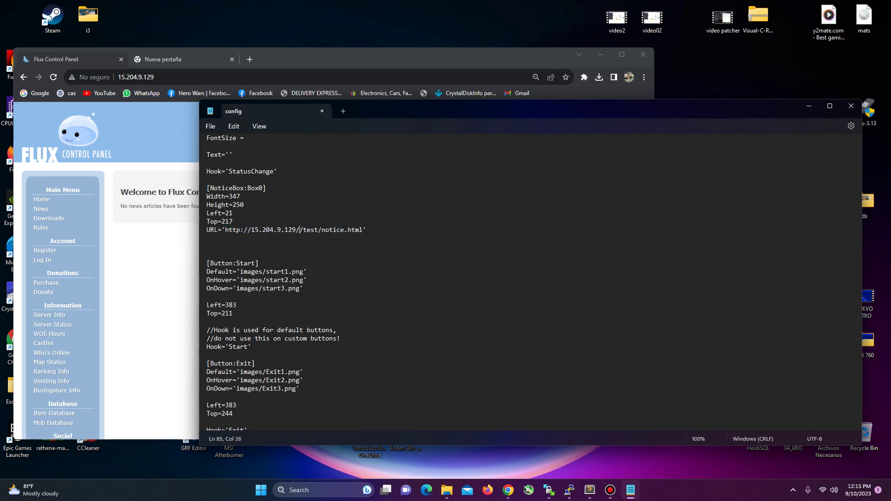
key(Delete)
key(ctrl+shift+Right)
text(testing)
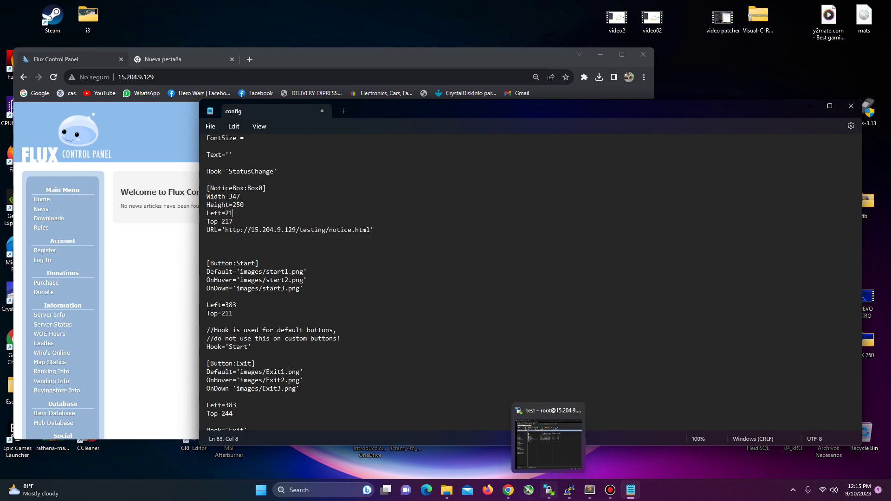
Step: Preview the notice file from the updates folder in the Chrome browser
mouse_move(447, 489)
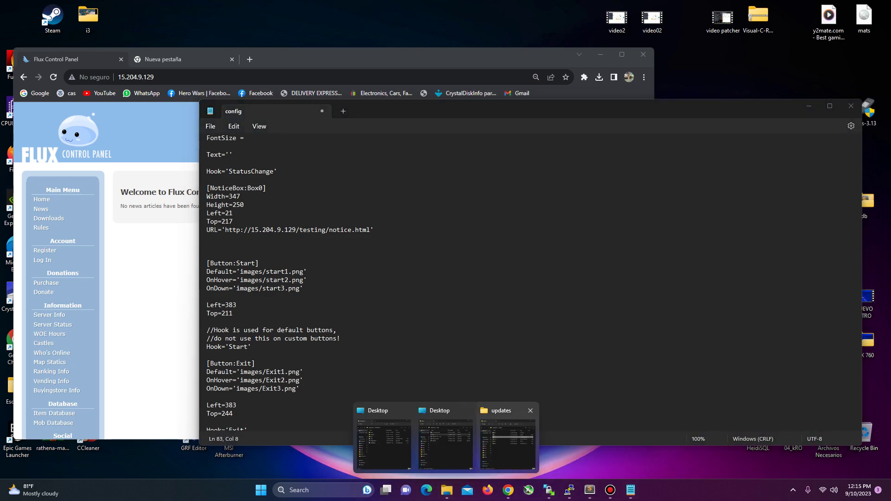
click(513, 438)
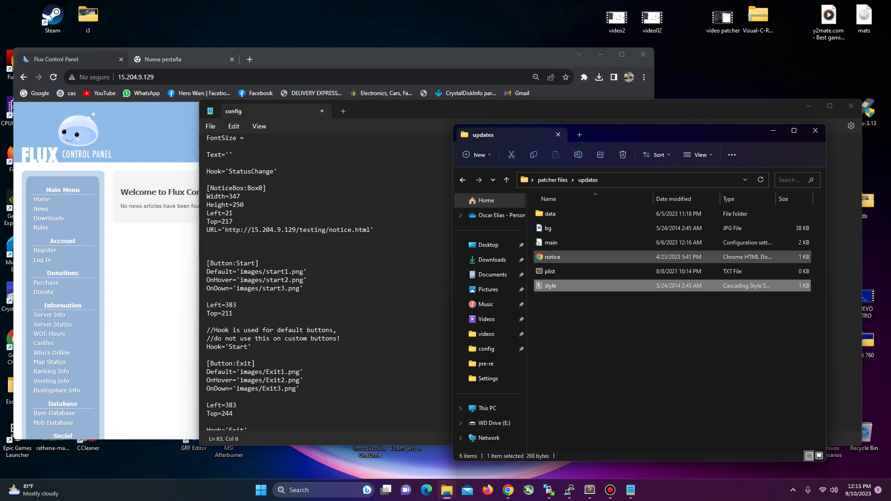
right_click(555, 256)
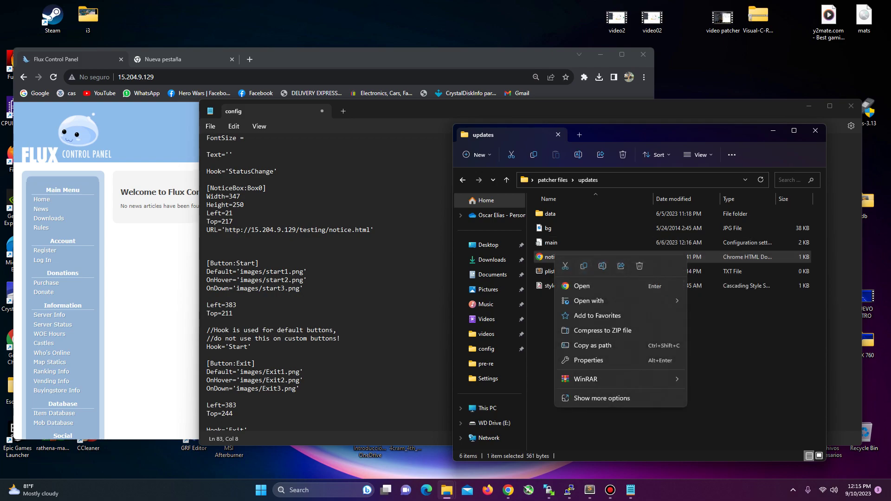
mouse_move(588, 300)
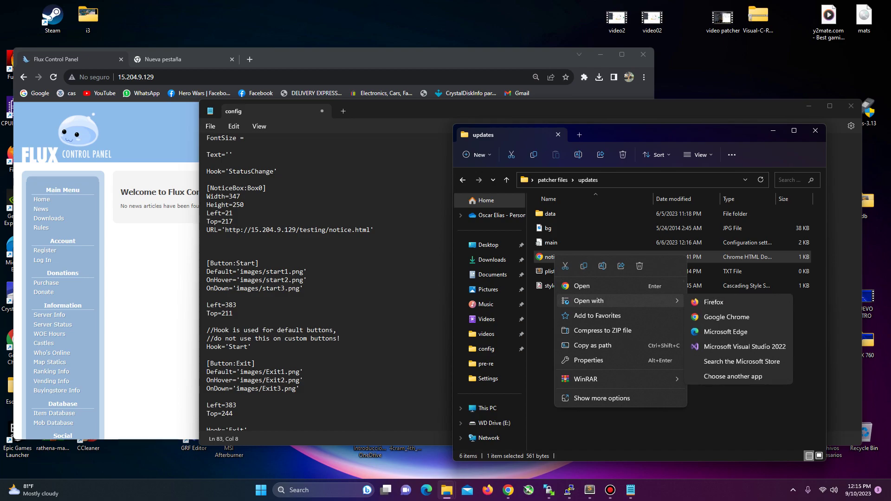
click(581, 285)
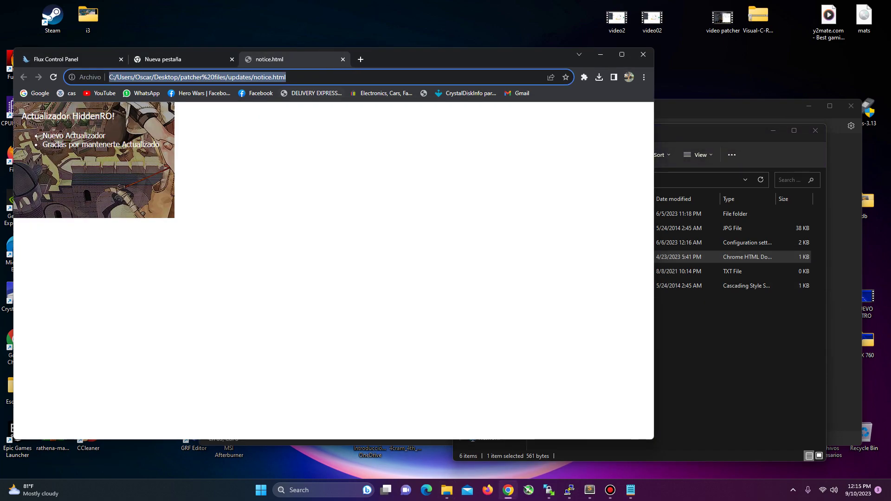
Step: Open the notice file from the updates folder for editing in Sublime Text 2
click(696, 257)
right_click(557, 258)
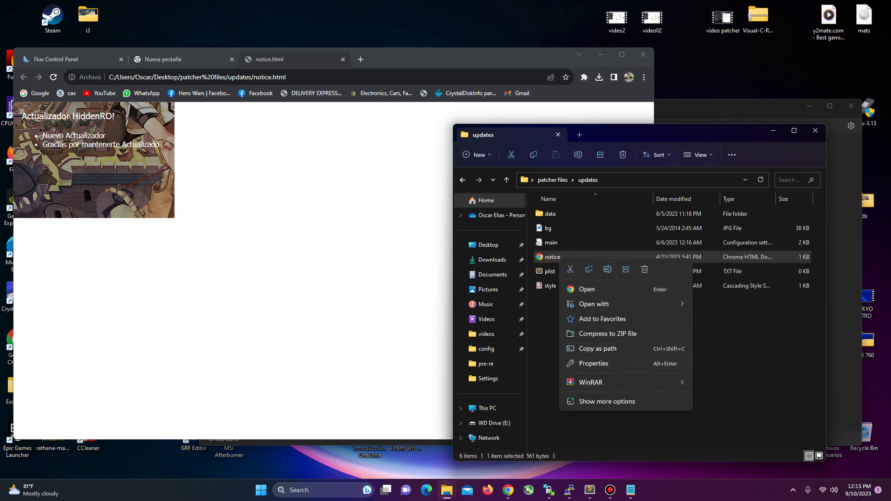
mouse_move(624, 304)
click(738, 380)
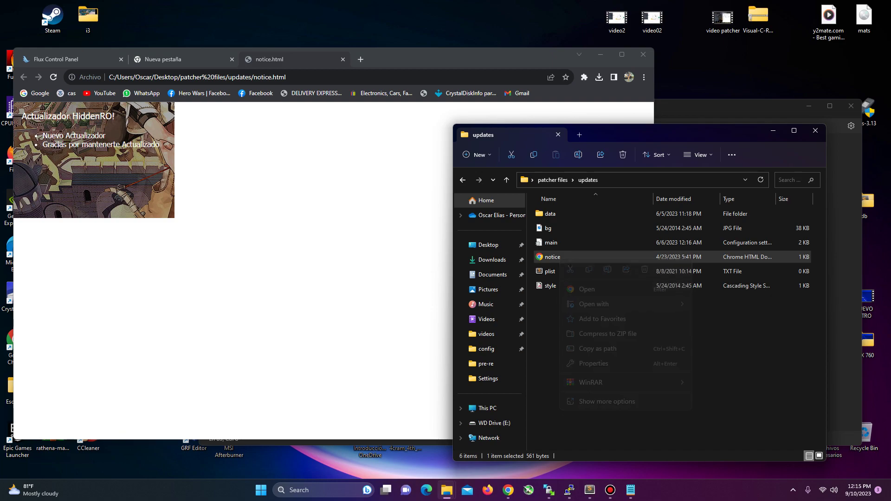
scroll(418, 278, down, 3)
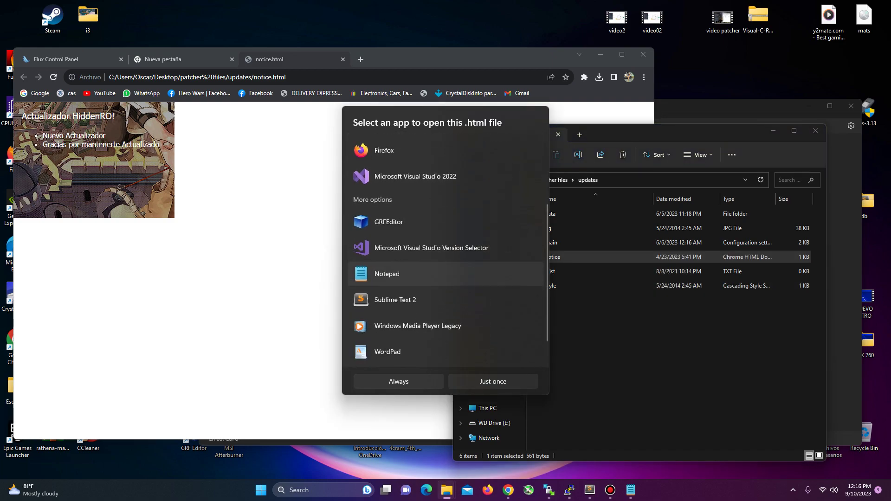
double_click(395, 299)
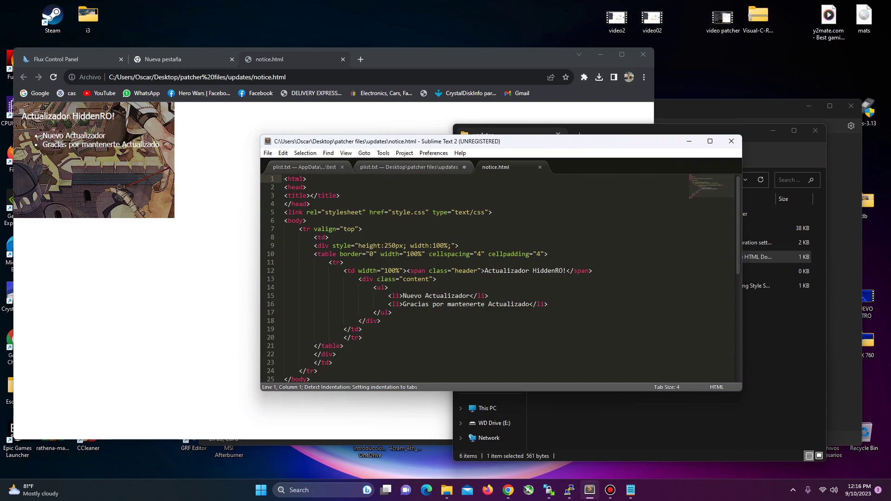
Step: Replace the first list item's text in notice.html with "updates testing" and save the file
drag(402, 296, 470, 295)
text(updates t)
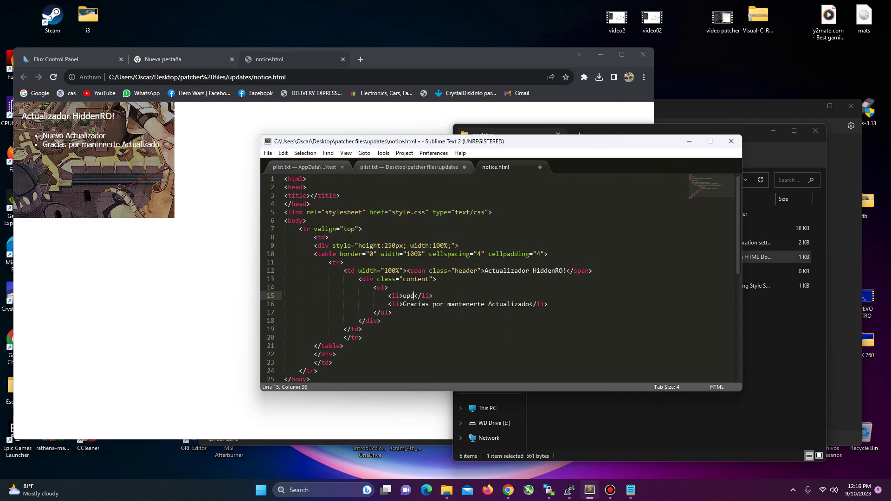
text(esting)
key(ctrl+s)
key(Up)
key(Up)
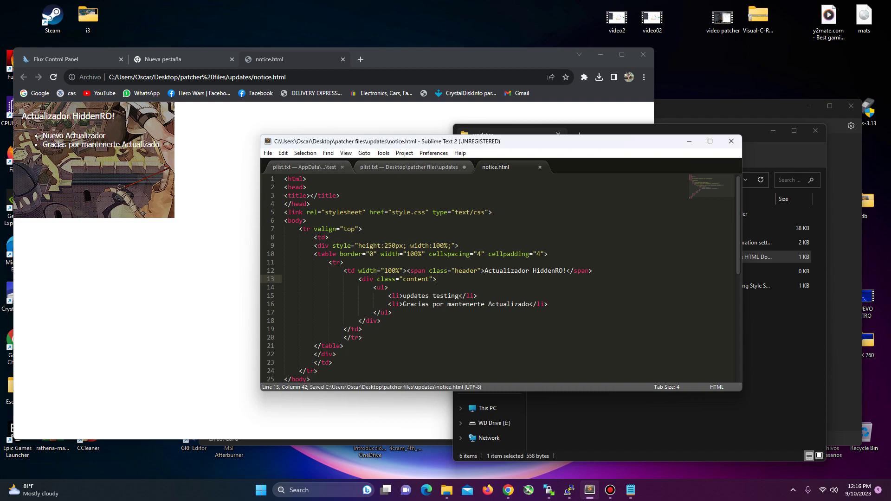
Step: Close all files in Sublime Text, discarding the unsaved plist.txt changes, and close the notice.html preview in the browser
key(ctrl+w)
key(ctrl+w)
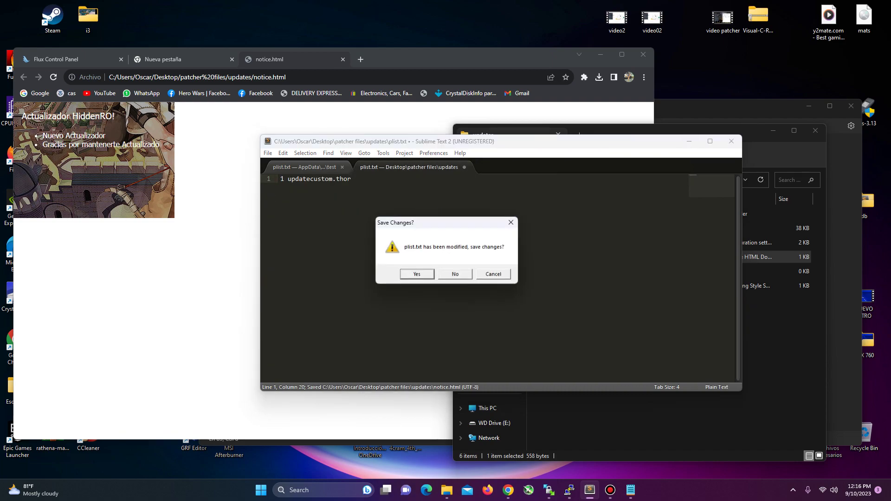
key(Right)
key(Return)
key(ctrl+w)
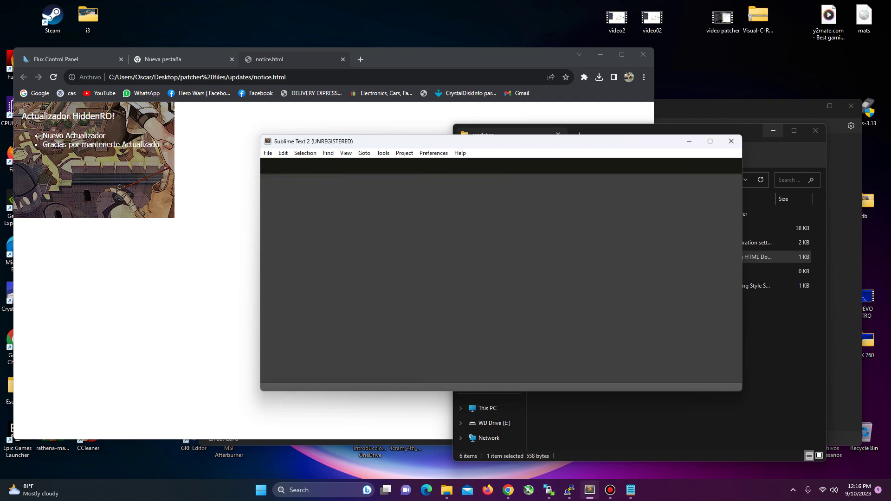
key(ctrl+w)
key(alt+Up)
key(alt+Tab)
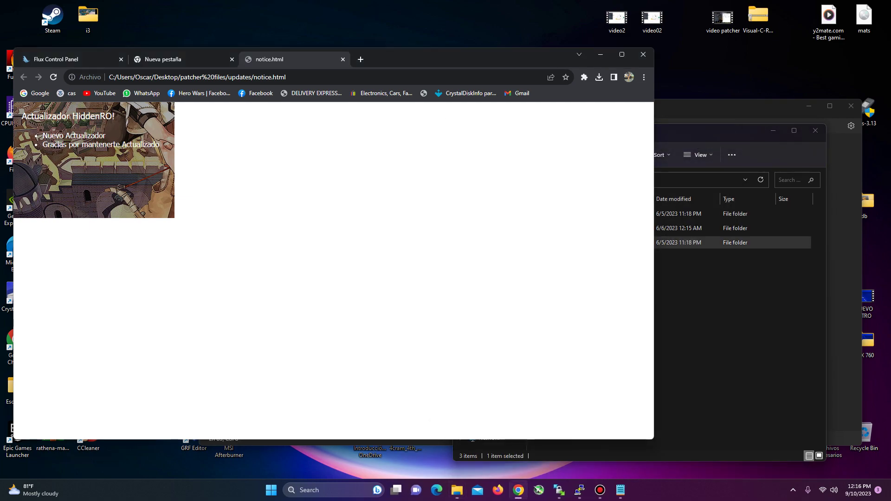
key(ctrl+w)
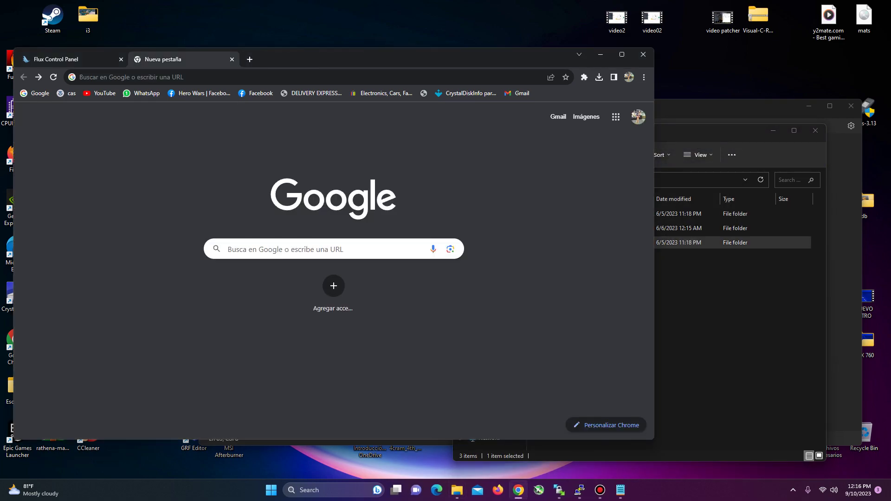
Step: Look through the remaining sections of the config file, then close it with its changes saved
drag(697, 106, 616, 106)
scroll(447, 279, down, 8)
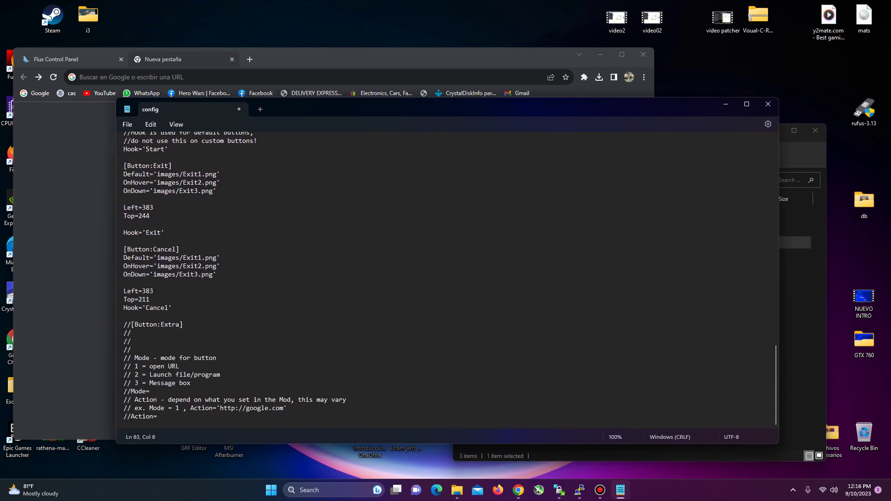
scroll(445, 278, up, 15)
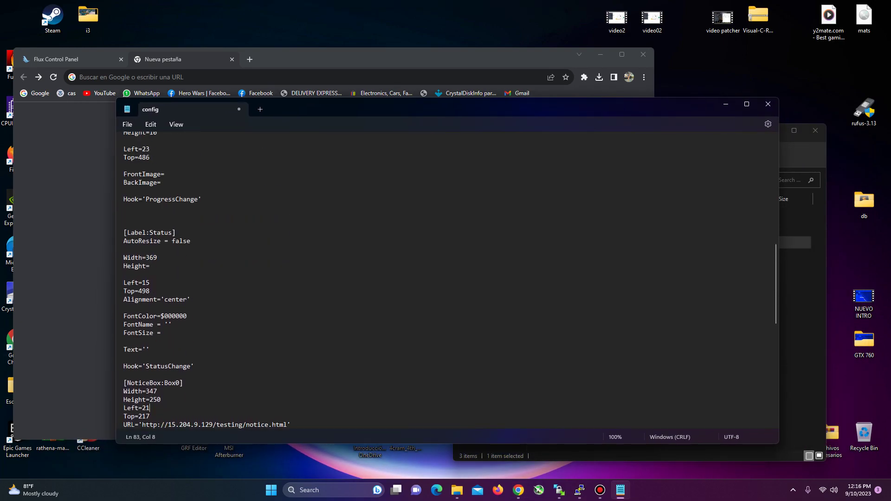
click(767, 104)
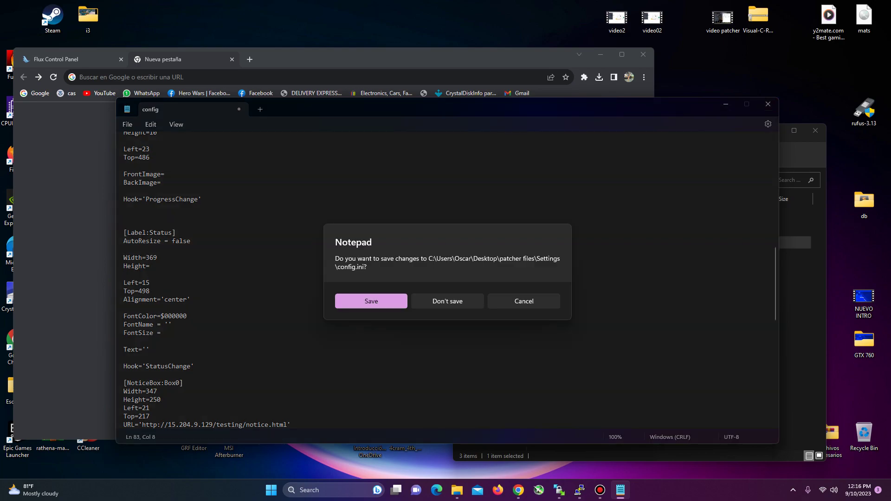
key(Return)
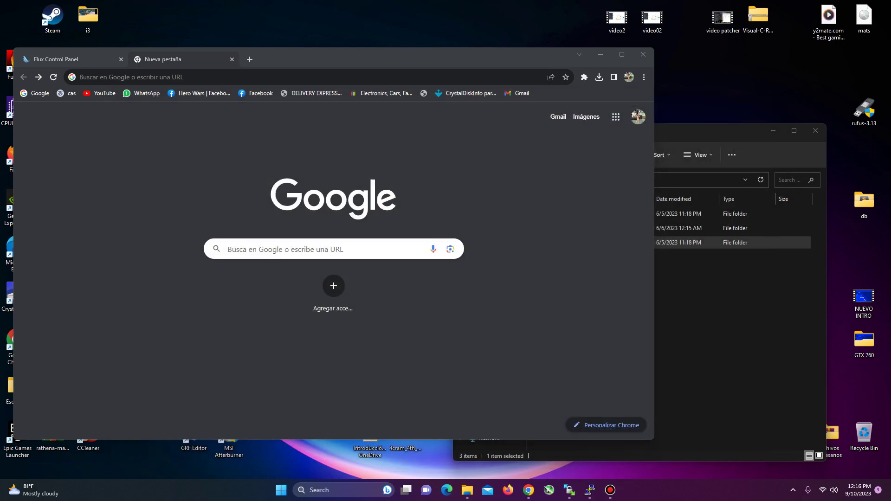
Step: Launch ConfigGenerator from the Settings folder of patcher files
click(739, 325)
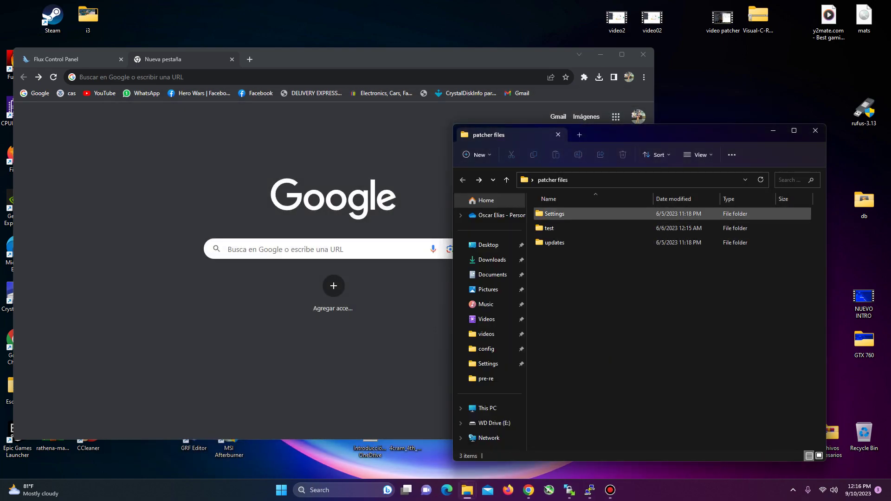
double_click(555, 214)
double_click(565, 271)
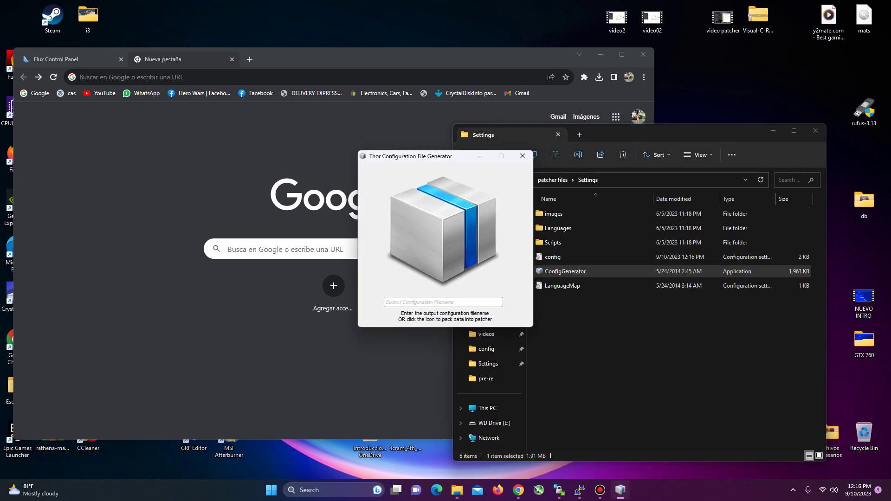
Step: Pack the configuration data into the HiddenRO Patcher executable in the test folder and close the generator
click(443, 229)
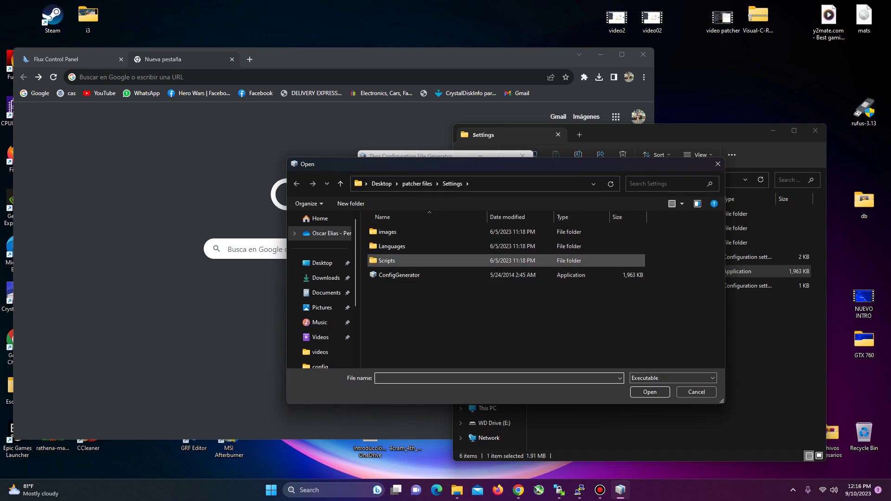
click(416, 184)
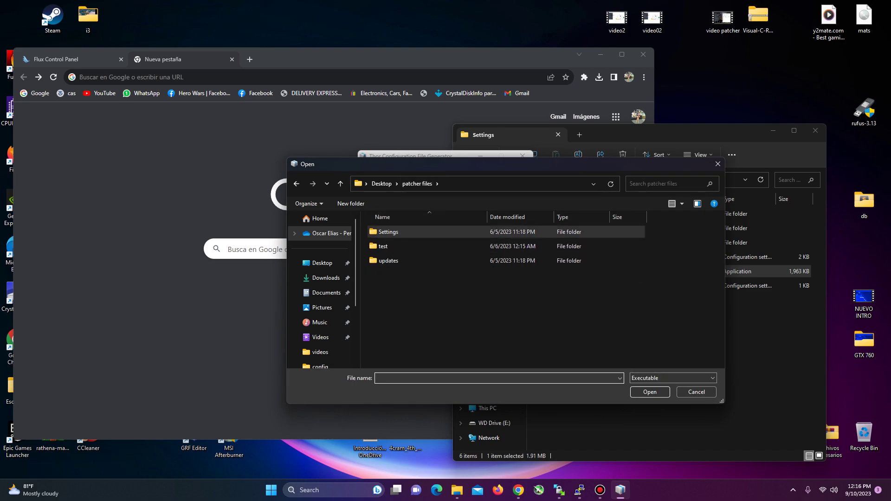
double_click(383, 246)
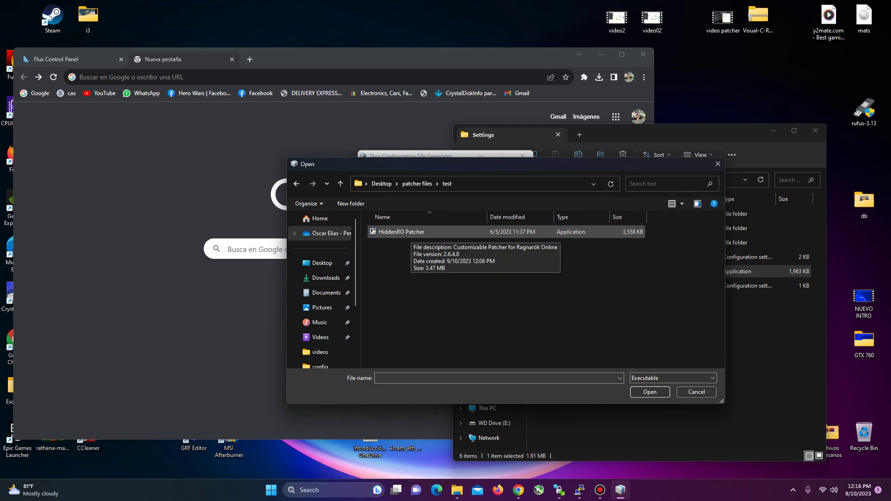
double_click(402, 232)
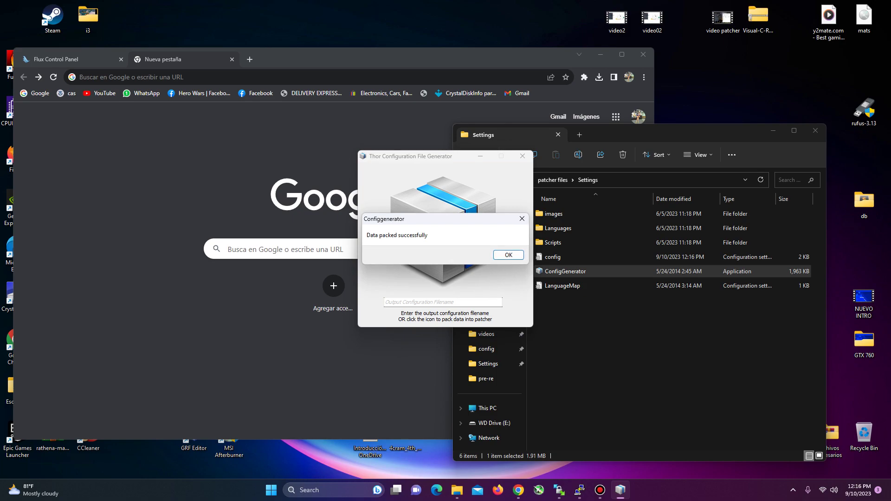
click(508, 255)
click(521, 155)
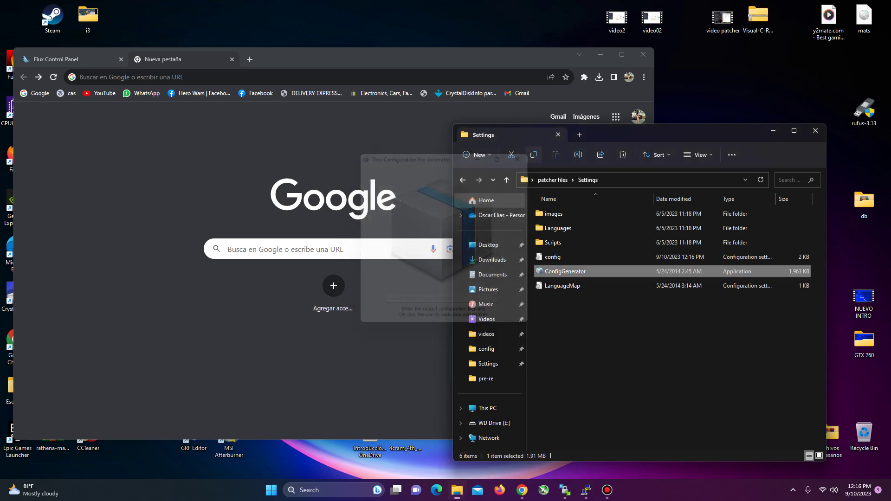
Step: Return to the patcher files folder and minimize the browser window
click(462, 180)
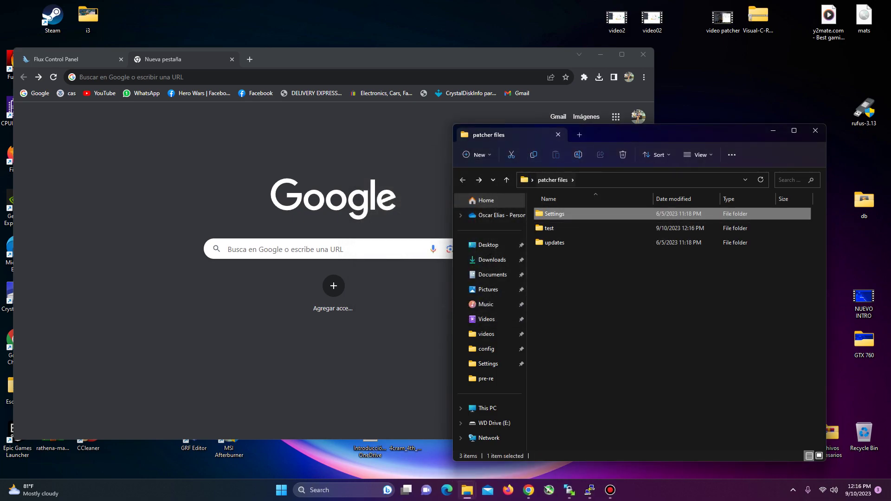
click(600, 54)
click(599, 61)
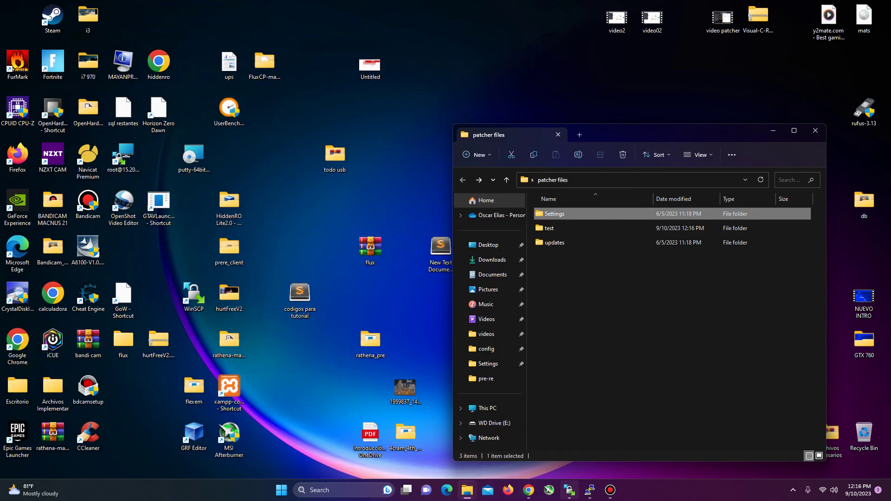
Step: Switch to WinSCP and go to the server's /var/www/html folder
click(569, 490)
key(BackSpace)
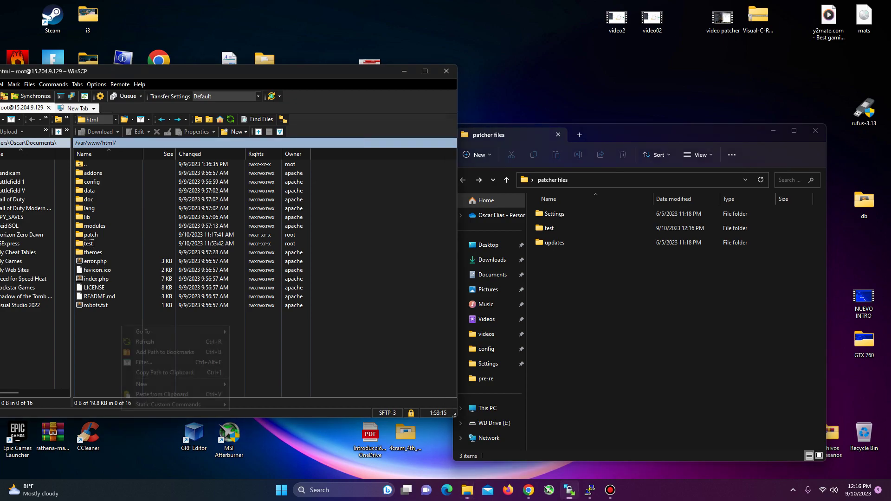
right_click(122, 326)
key(Escape)
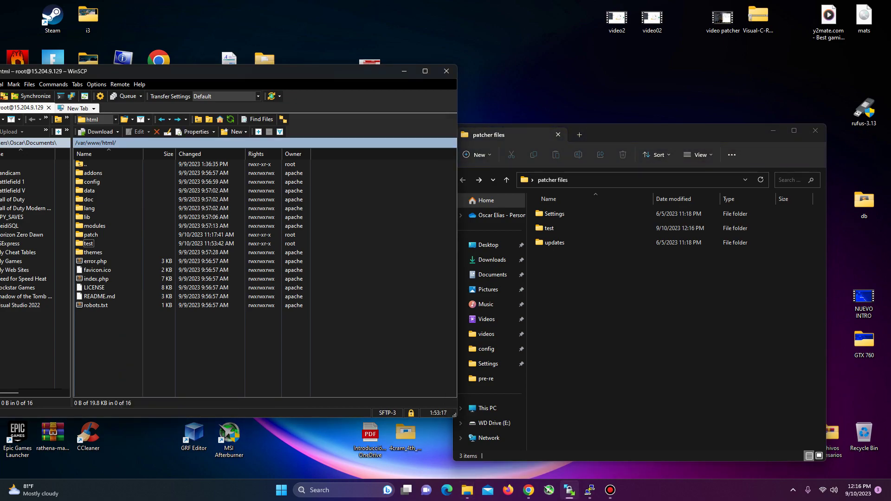
key(alt+Left)
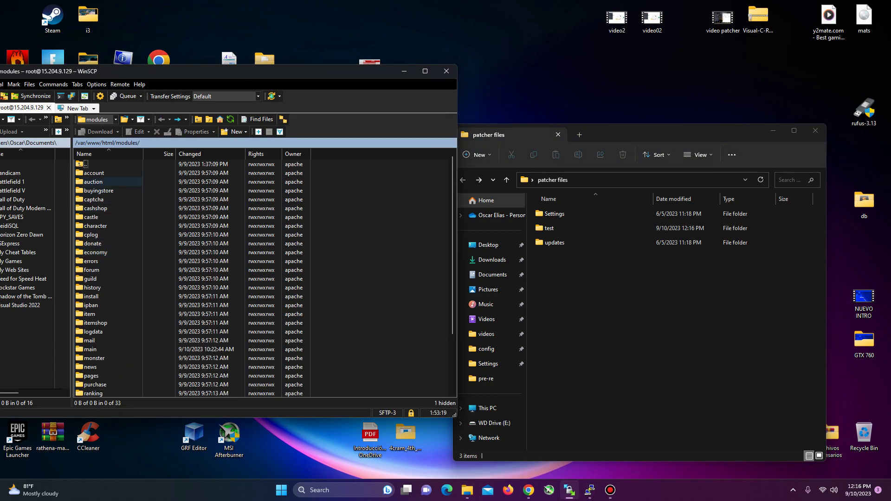
key(BackSpace)
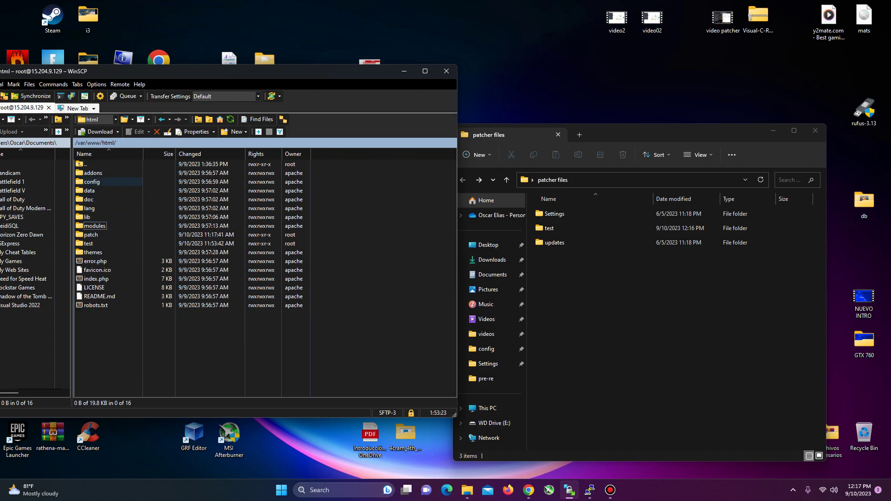
Step: Create a folder named testing in the server's /var/www/html directory and open it
right_click(114, 326)
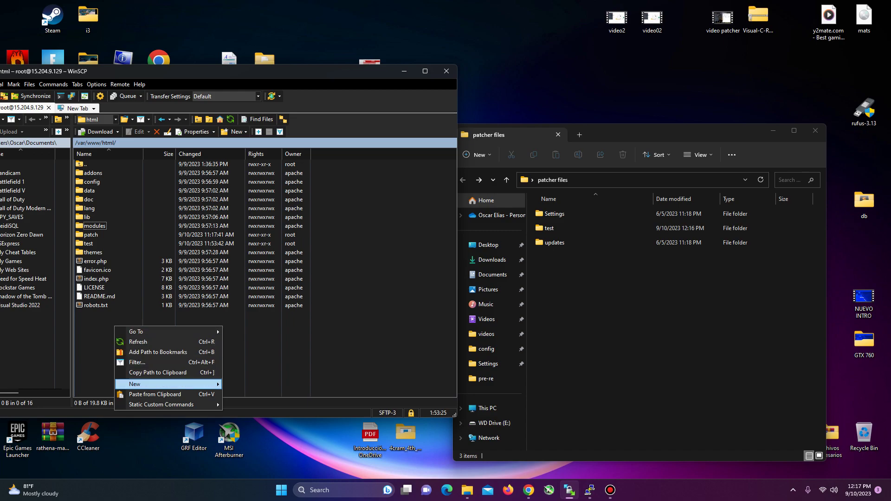
mouse_move(135, 384)
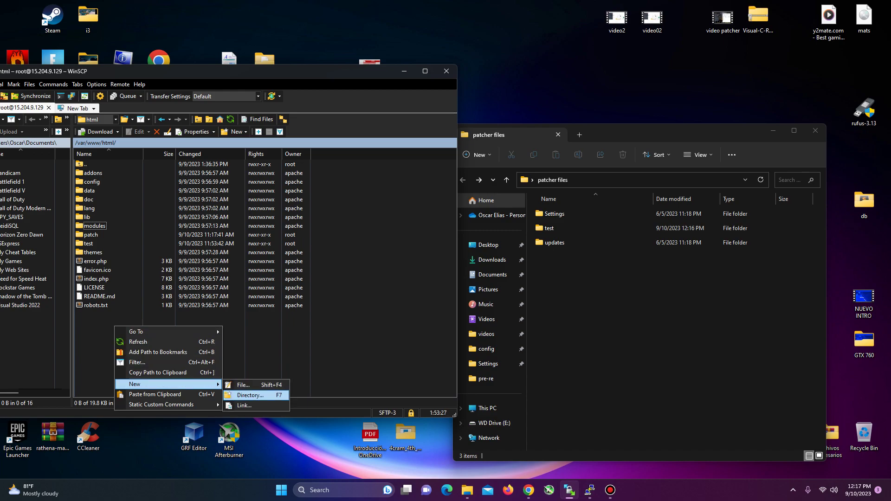
click(250, 395)
text(testing)
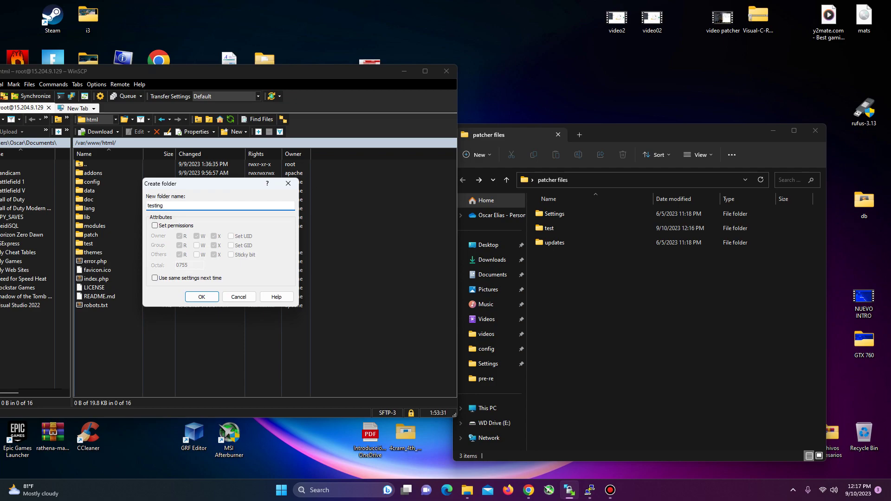
key(Return)
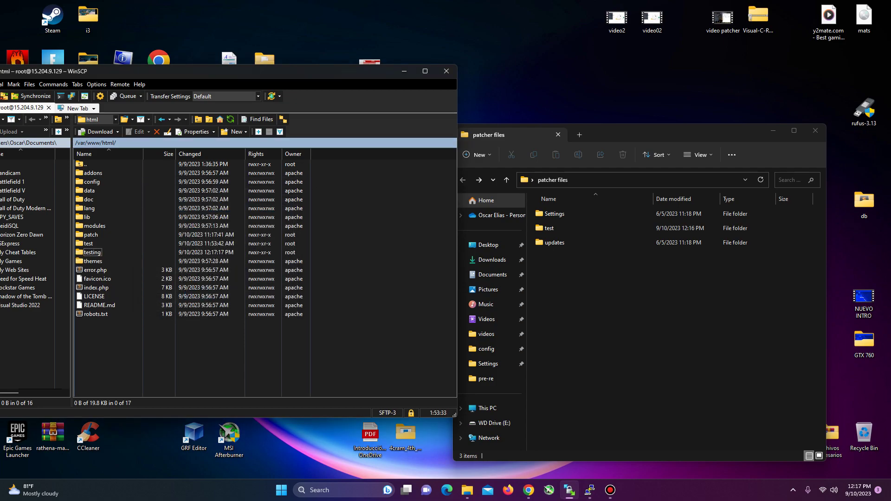
key(Return)
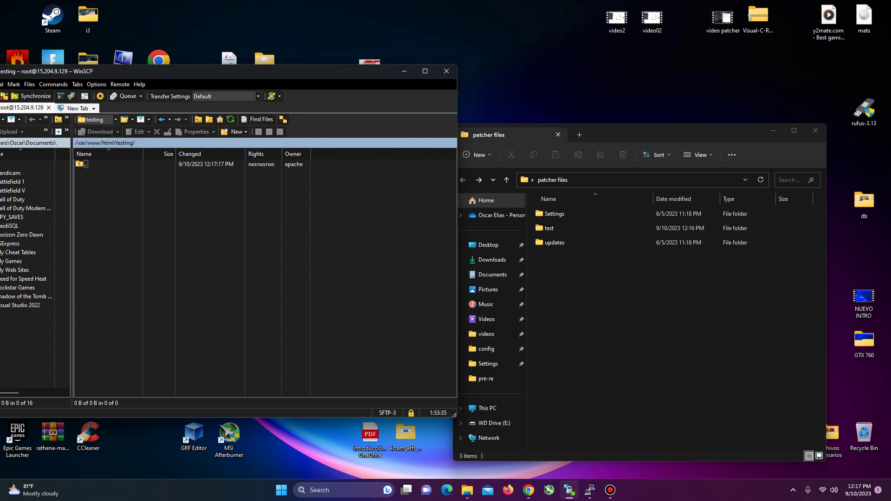
Step: Upload all the contents of the local updates folder into the server's testing folder
double_click(554, 242)
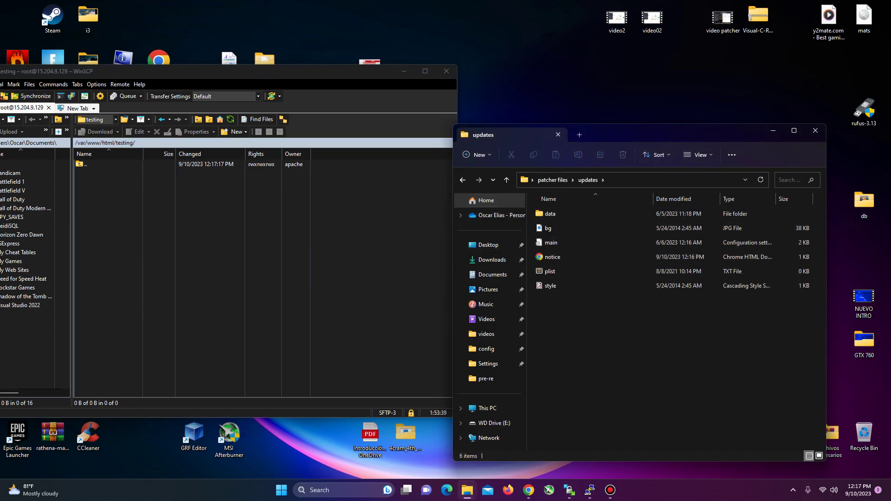
drag(575, 304, 539, 214)
drag(544, 246, 208, 222)
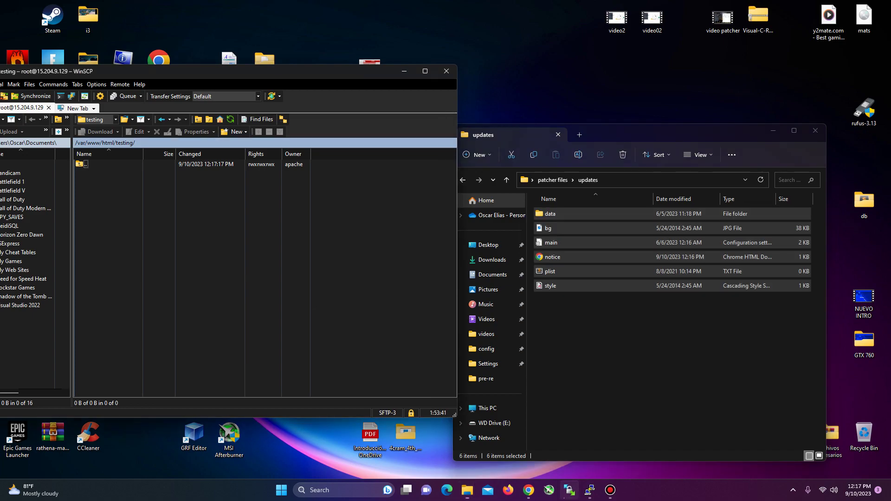
drag(82, 165, 82, 164)
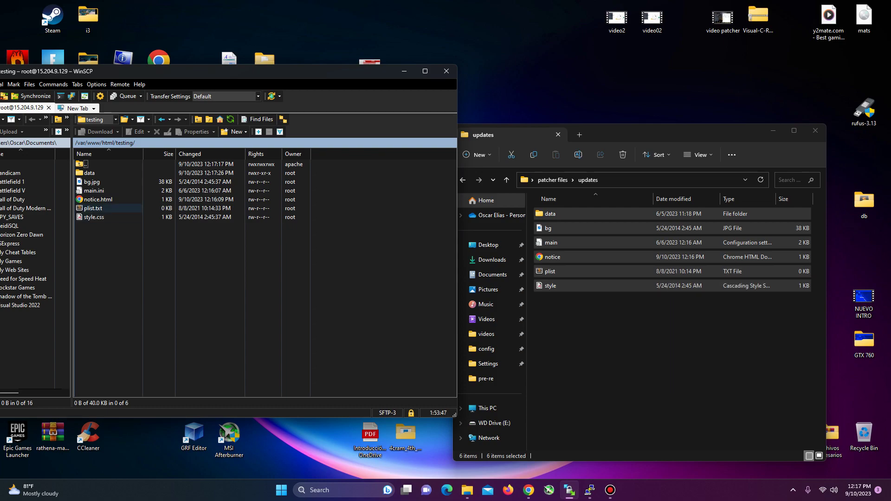
Step: Open the uploaded plist.txt to inspect its contents and close the editor
click(92, 208)
key(Return)
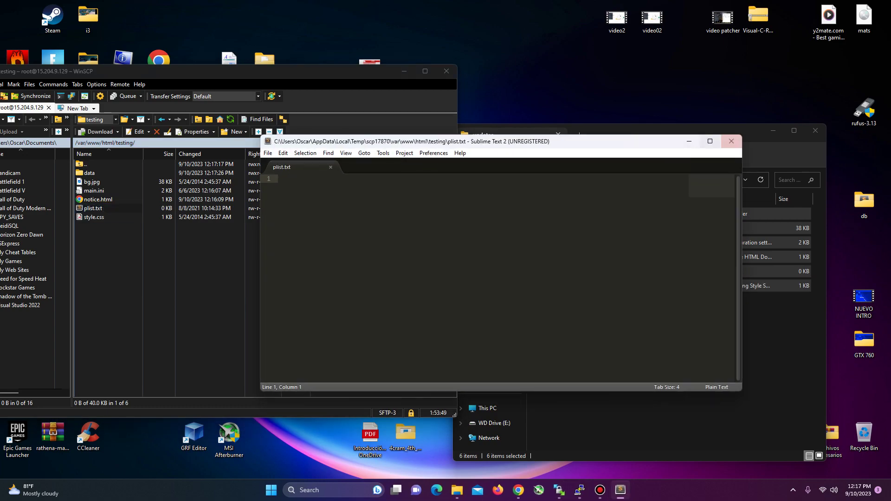
click(731, 141)
click(94, 190)
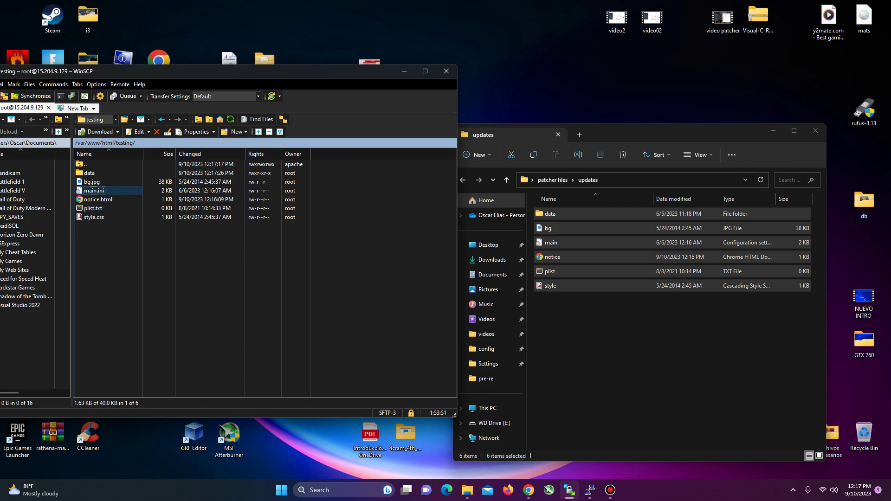
click(414, 278)
scroll(413, 279, down, 2)
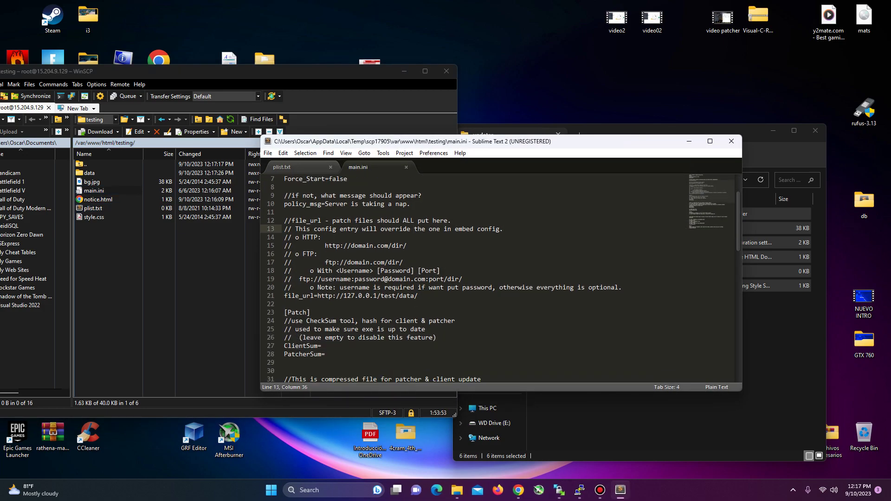
drag(317, 296, 380, 296)
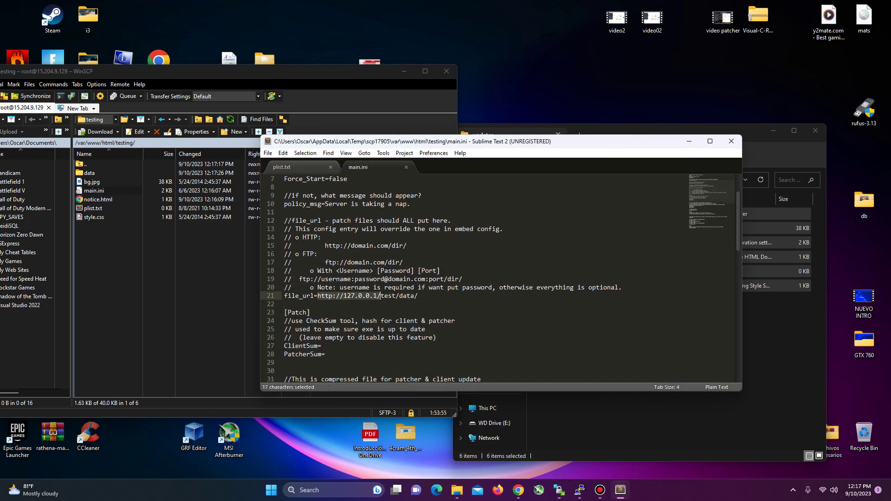
text(http://15.204.9.129/)
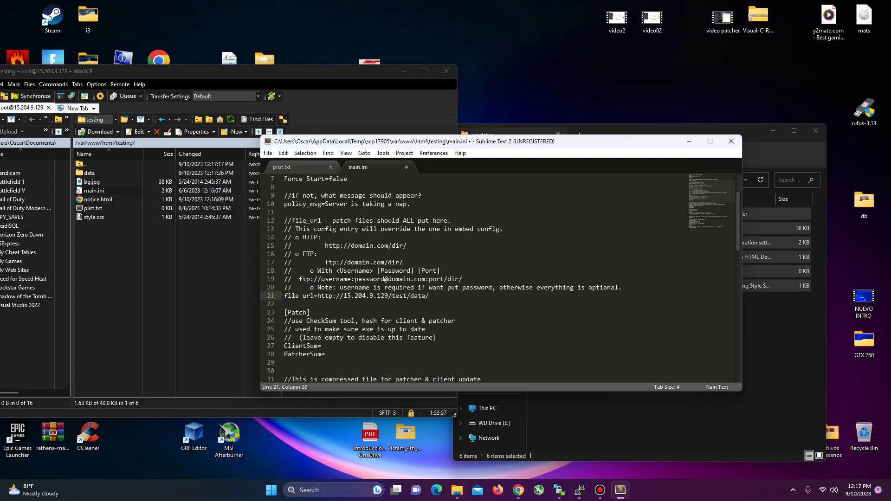
click(421, 320)
double_click(399, 296)
text(testing)
key(ctrl+s)
click(310, 312)
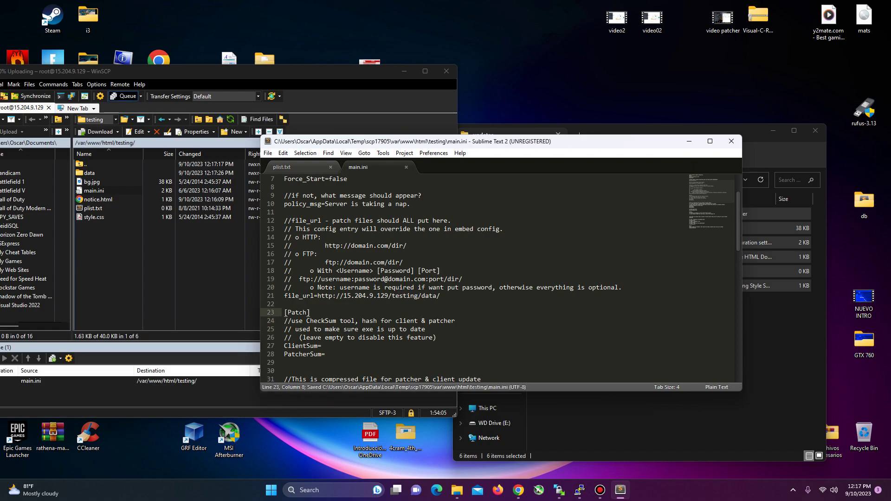
Step: Compare the file_url address with the data folder inside the server's testing directory
drag(440, 296, 325, 297)
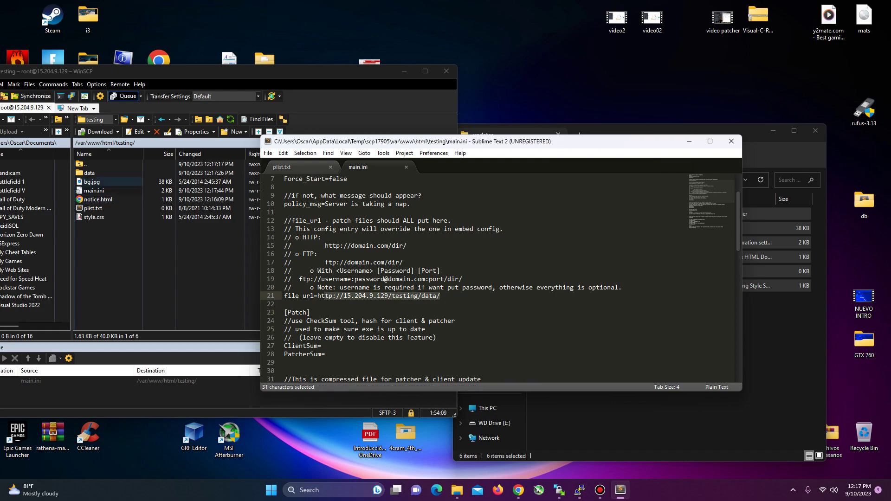
double_click(89, 173)
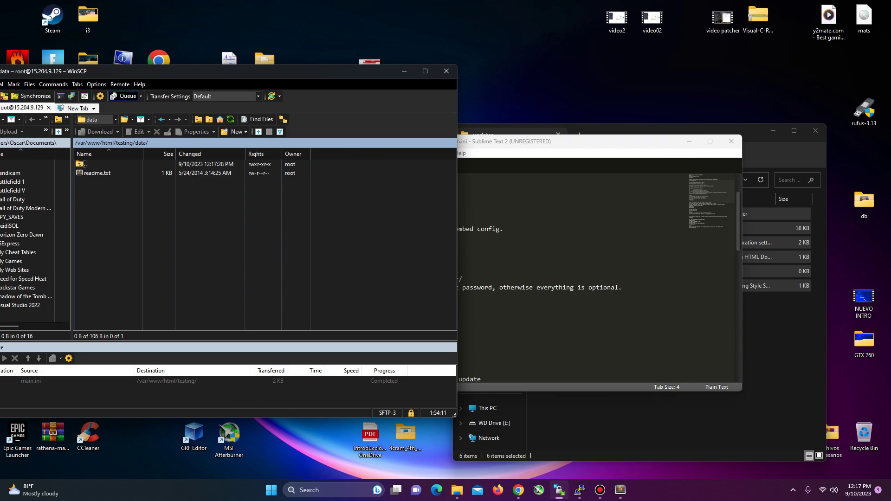
key(Return)
key(alt+Tab)
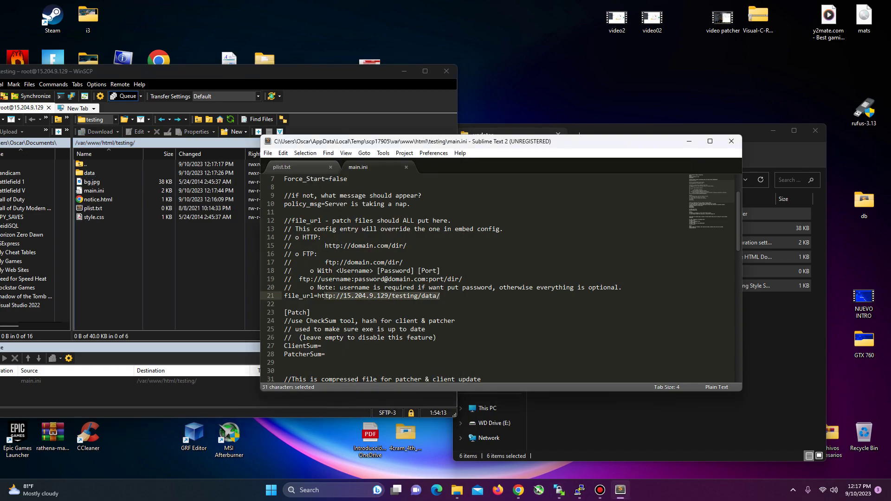
Step: Review the remaining main.ini settings, including the patch list entry, and close both open files
scroll(464, 278, down, 7)
key(Right)
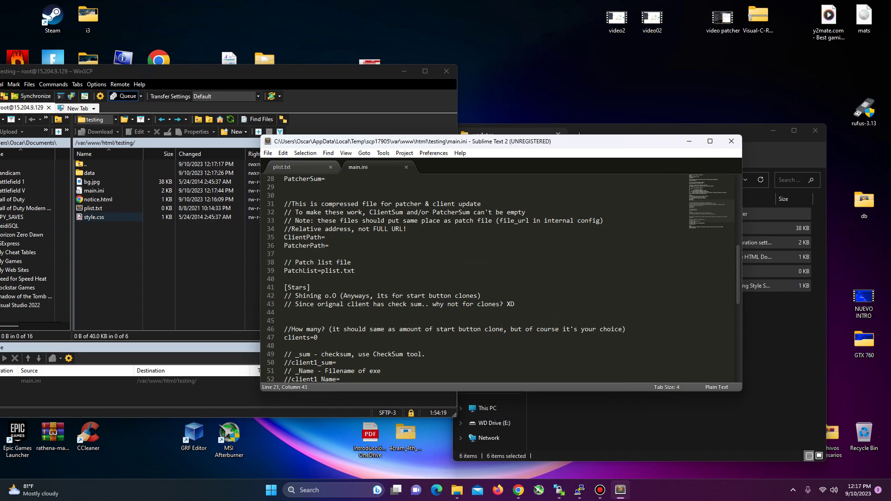
key(alt+Tab)
click(351, 262)
key(ctrl+w)
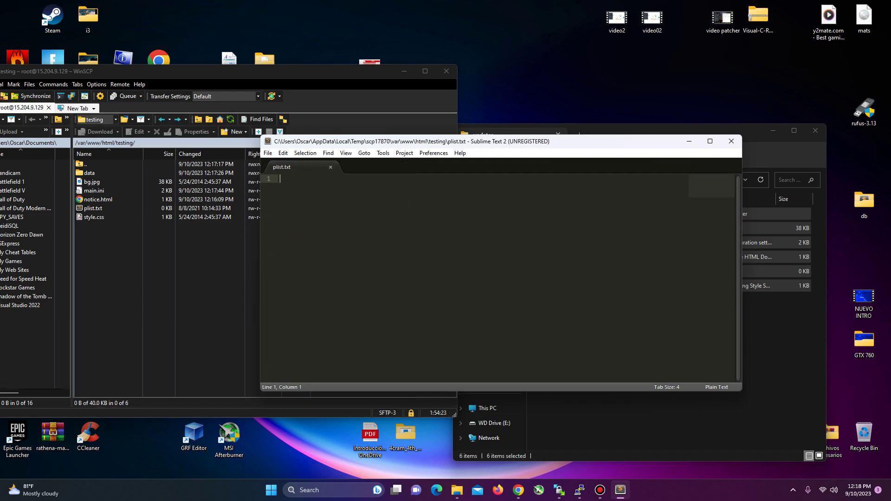
key(ctrl+w)
key(ctrl+w)
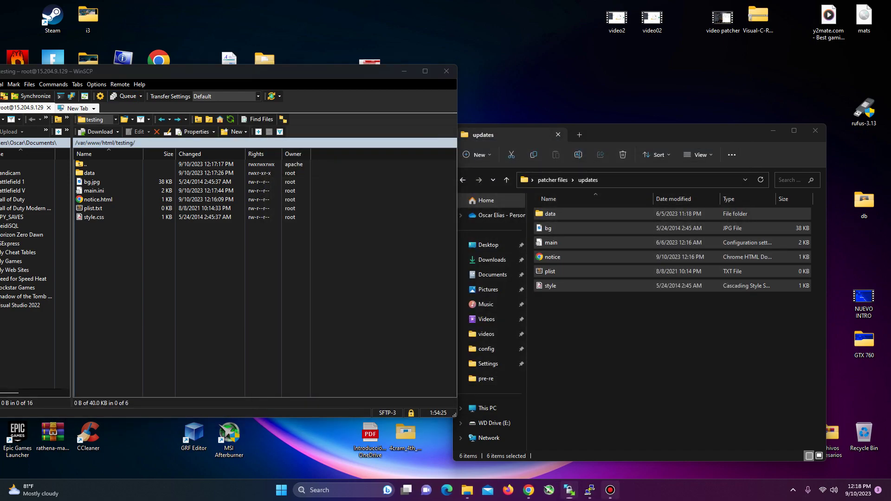
click(610, 490)
click(610, 490)
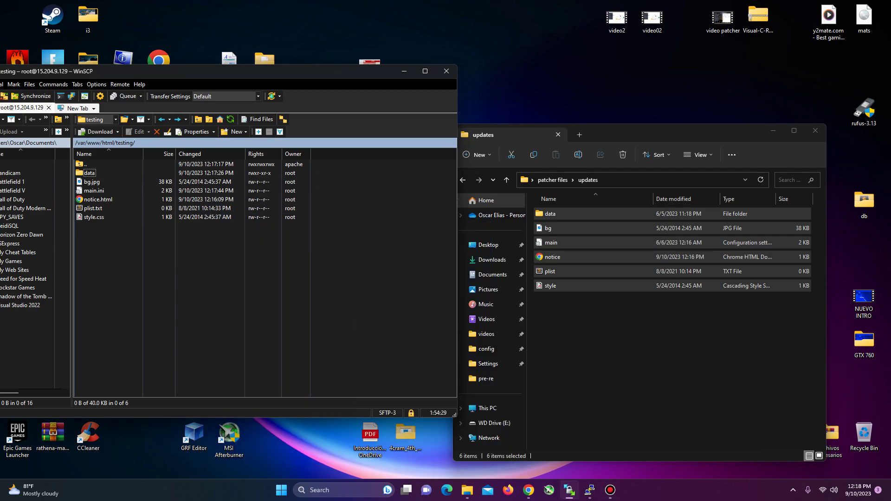
Step: Go back to the local patcher files folder and open its test folder
click(730, 243)
key(alt+Left)
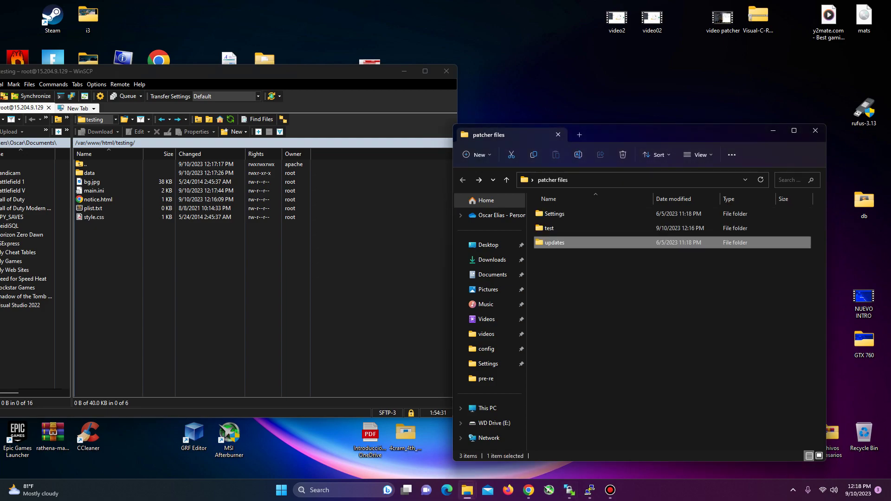
key(Up)
key(Return)
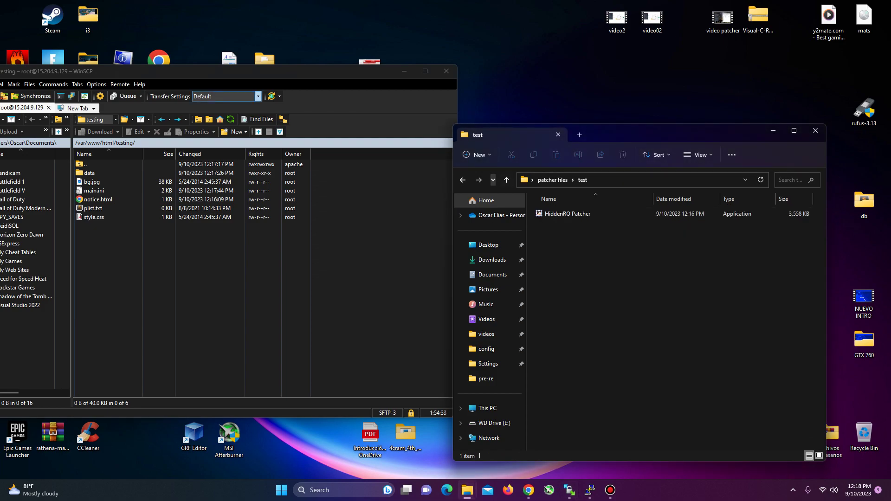
Step: Launch GRF Editor from the desktop and create a new GRF archive
double_click(193, 436)
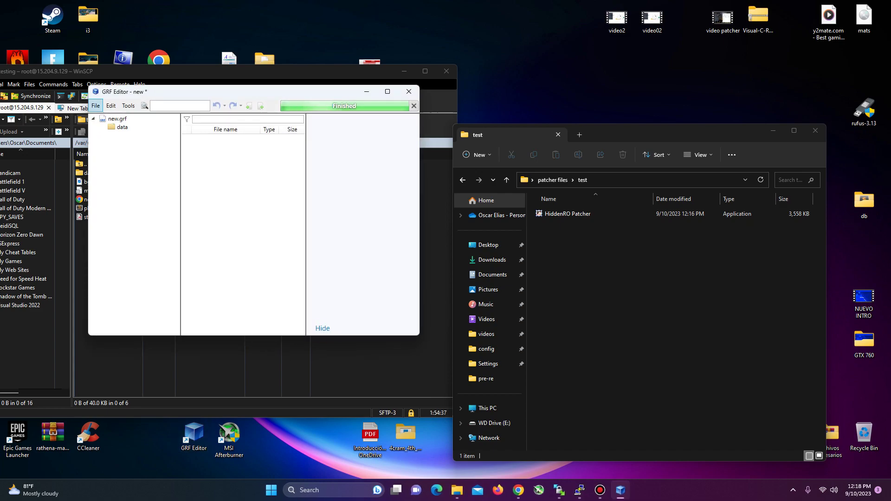
click(95, 106)
mouse_move(112, 119)
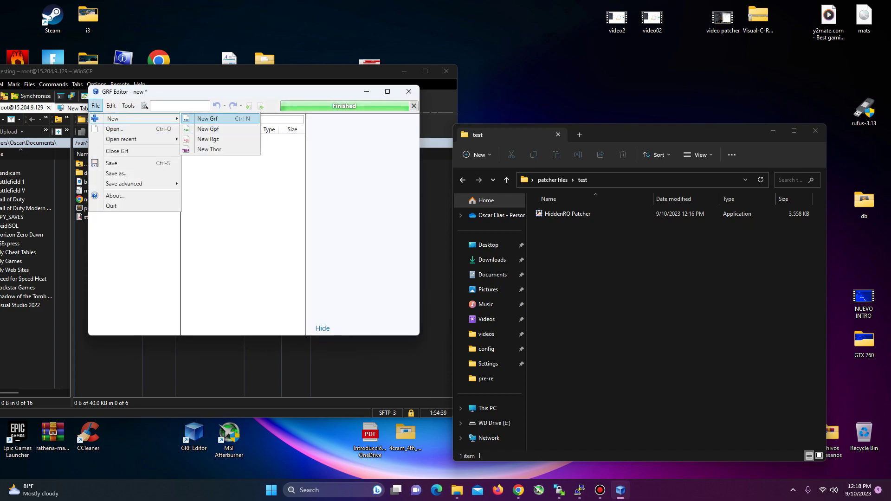
click(207, 119)
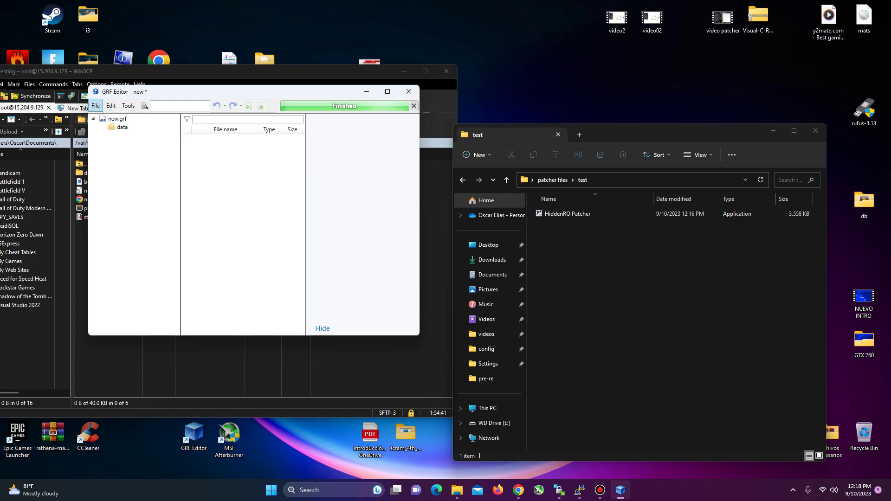
Step: Save the archive as new.grf in the test folder of patcher files on the Desktop and locate it there
click(96, 106)
click(113, 163)
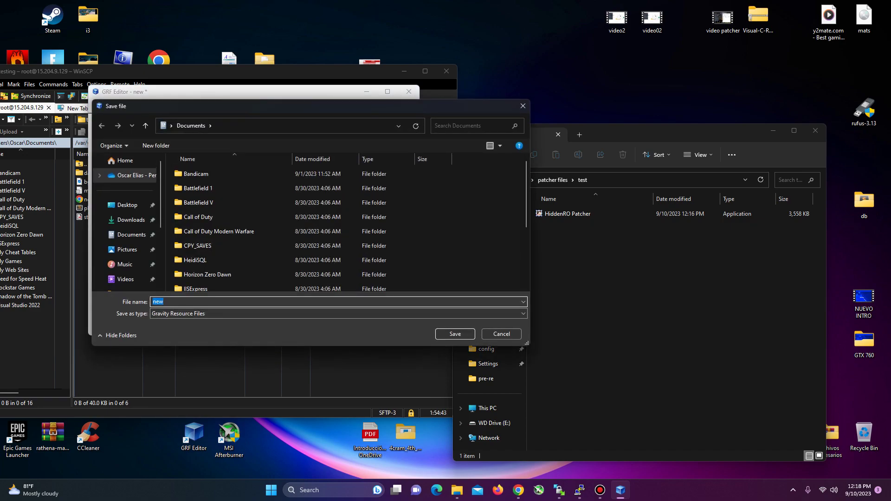
click(128, 205)
scroll(311, 219, down, 4)
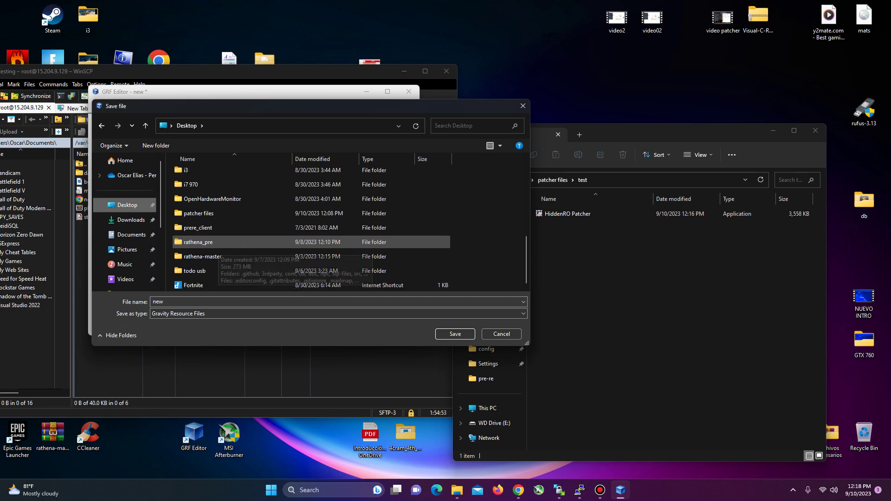
scroll(213, 230, down, 1)
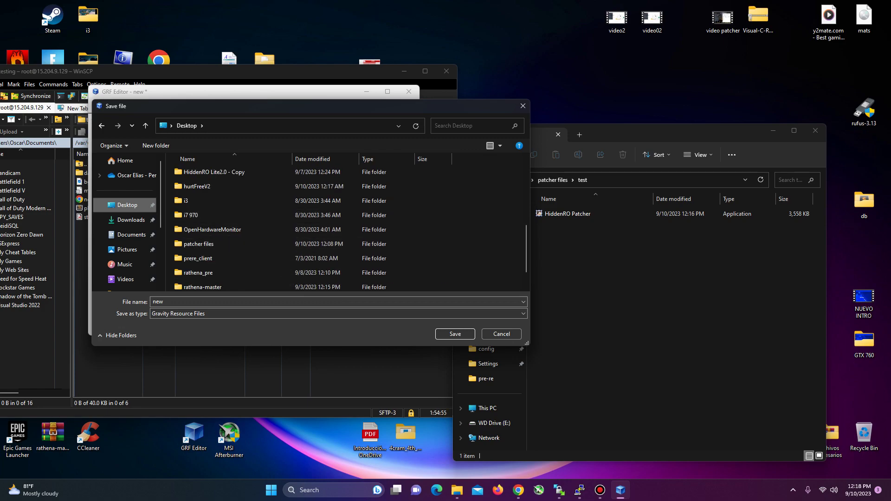
scroll(227, 231, up, 1)
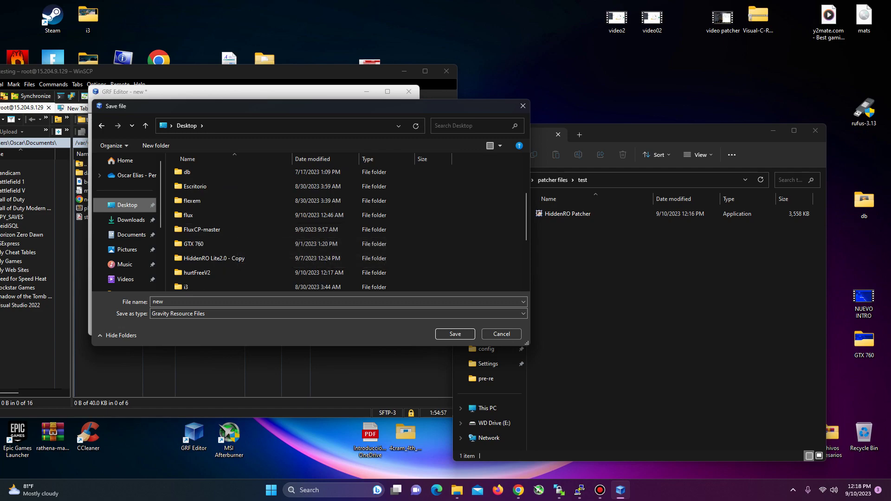
scroll(213, 223, down, 2)
double_click(198, 213)
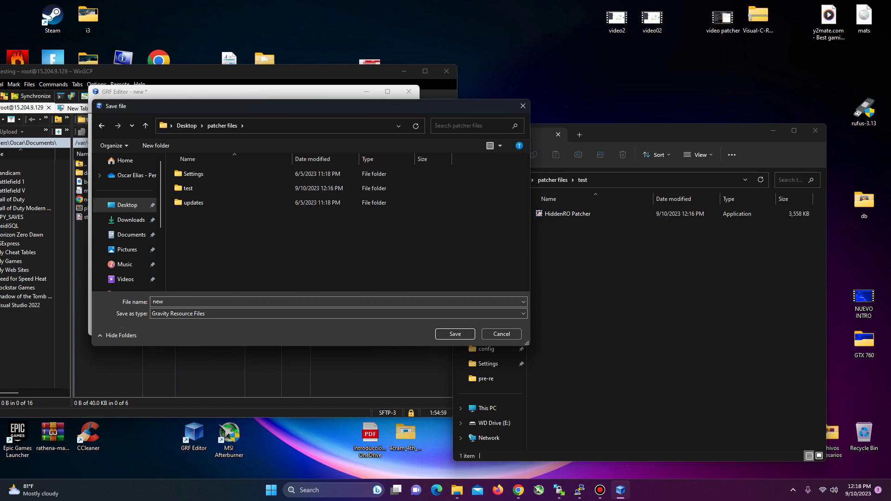
double_click(190, 184)
key(Return)
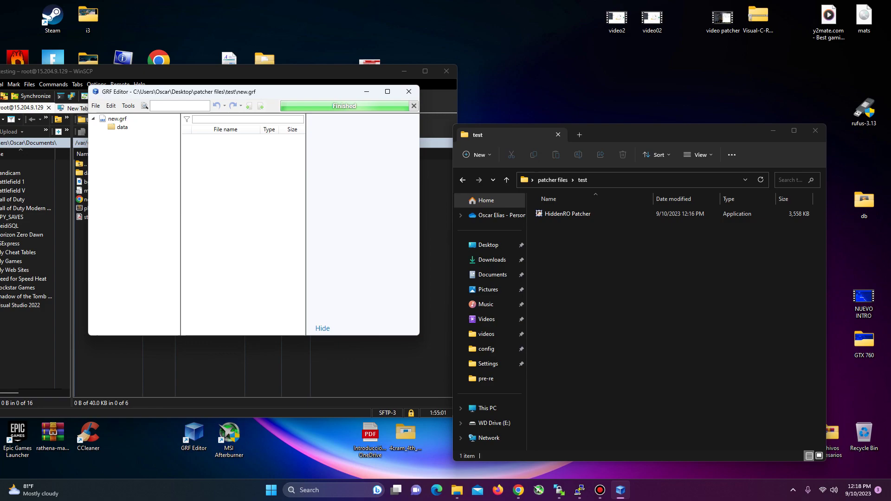
click(603, 260)
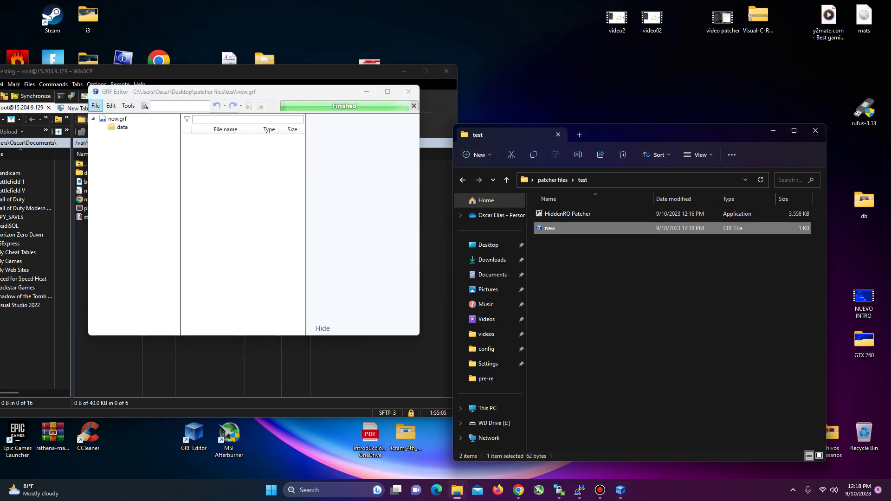
click(96, 106)
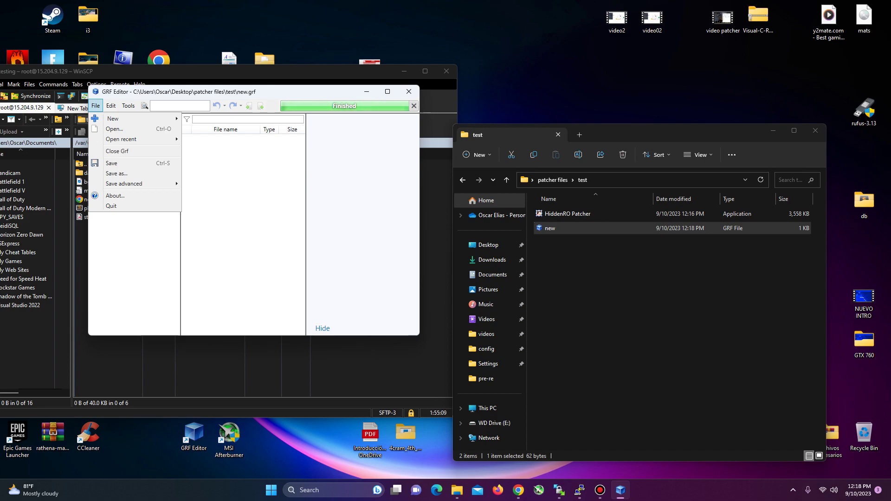
mouse_move(128, 106)
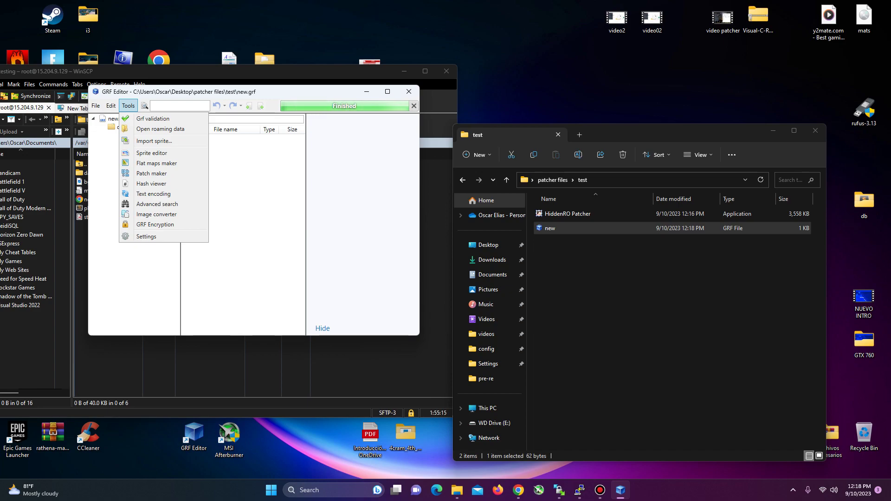
Step: Open the data folder inside the server's testing folder, then return to GRF Editor and create a new Thor archive
double_click(83, 173)
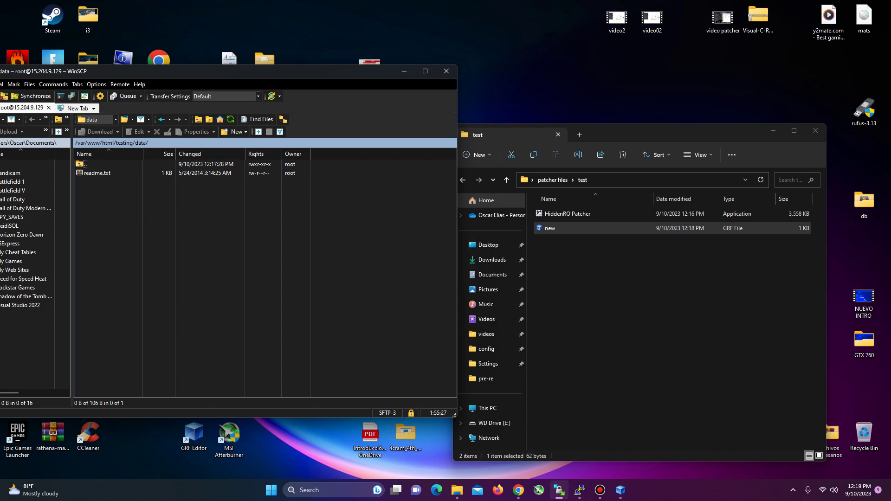
click(620, 489)
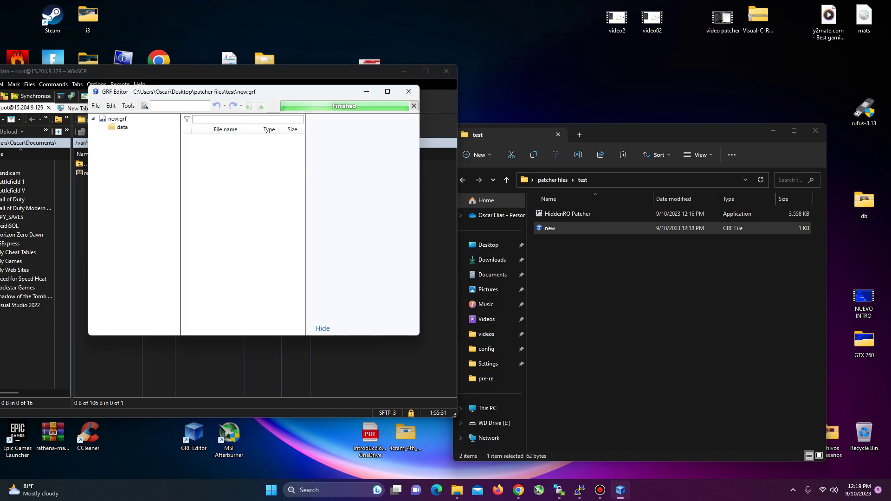
click(103, 125)
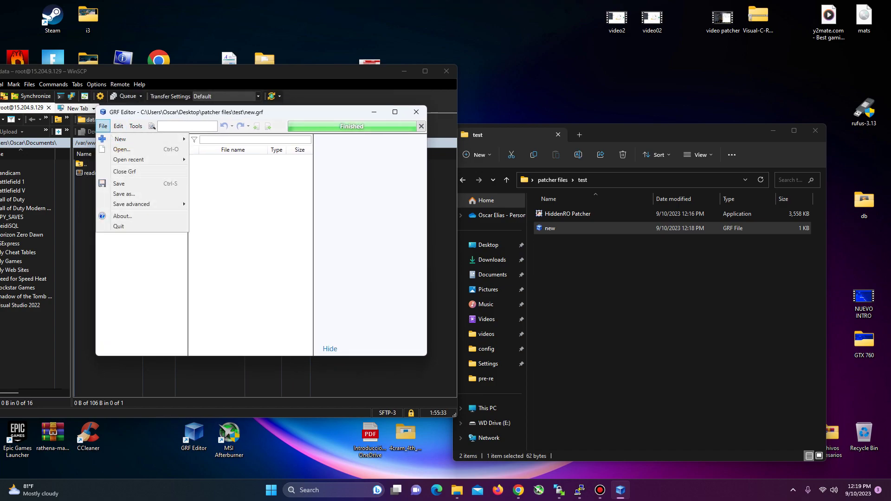
mouse_move(142, 139)
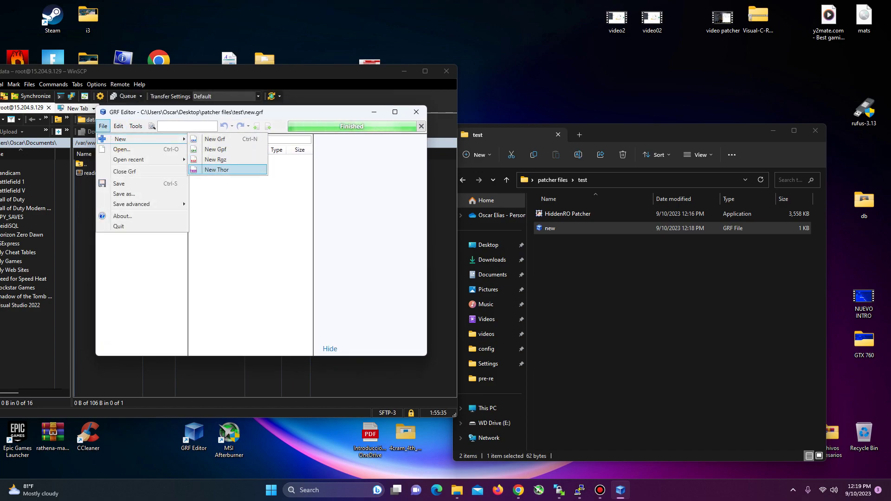
click(217, 170)
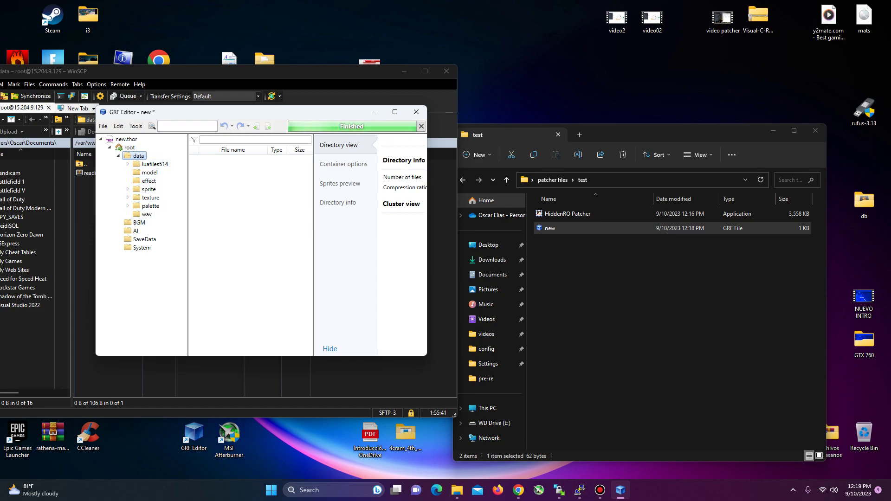
Step: Add the Untitled image from the desktop to the data folder of the new Thor archive
click(128, 189)
click(128, 188)
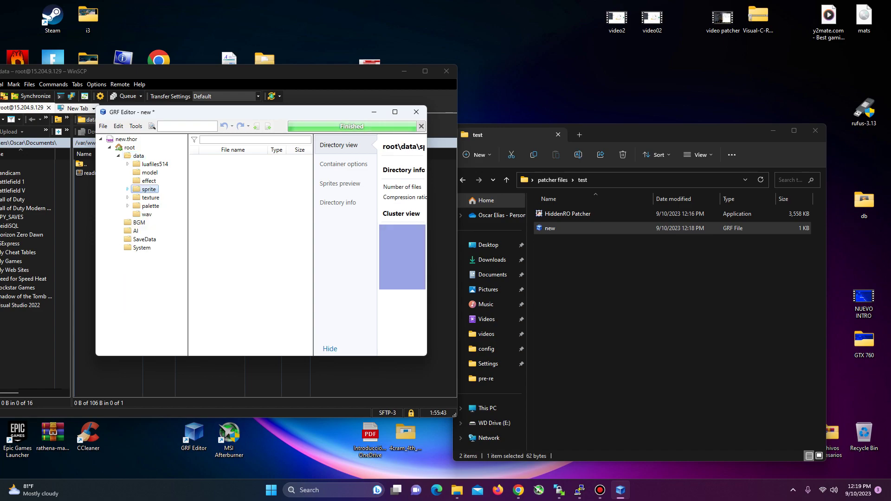
click(128, 189)
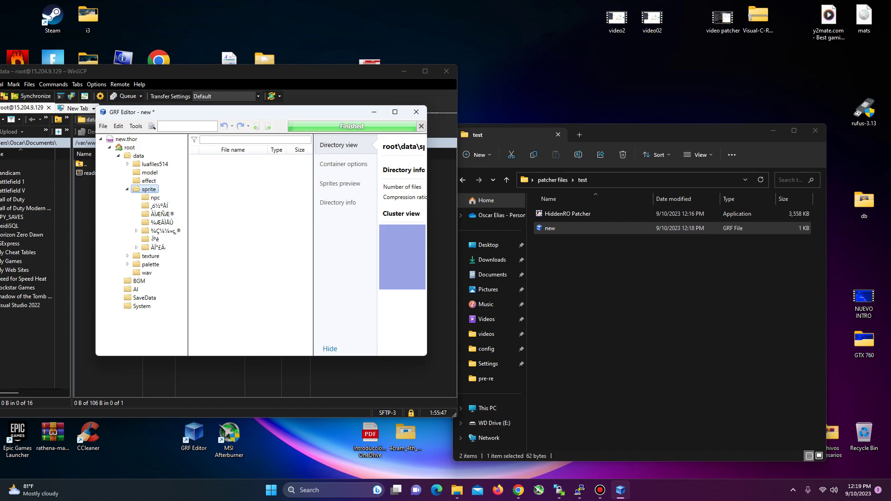
click(127, 189)
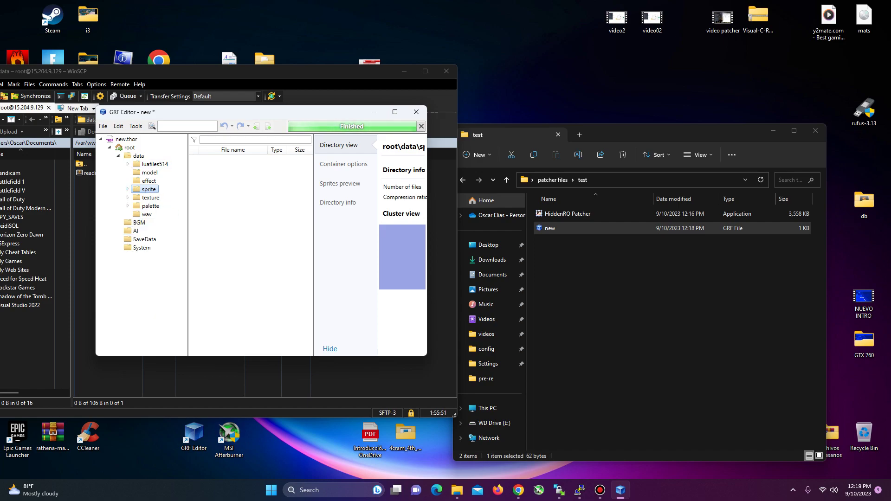
drag(260, 112, 295, 126)
click(404, 71)
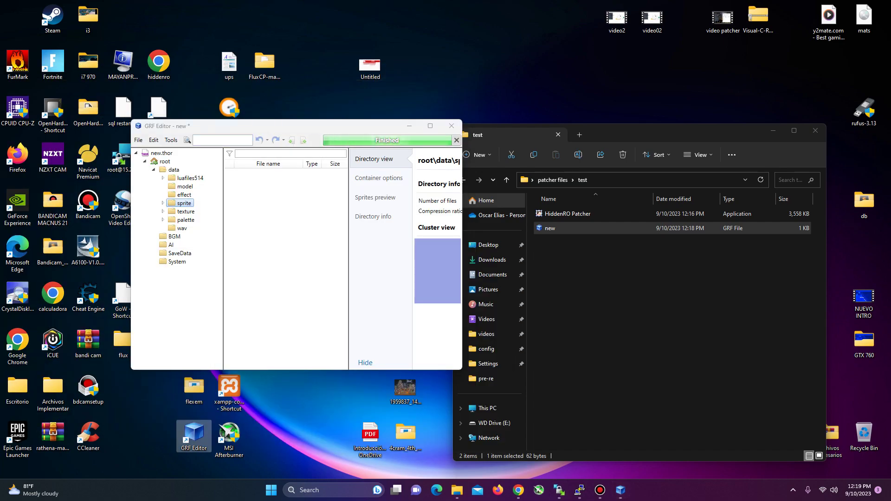
click(173, 169)
drag(370, 65, 552, 181)
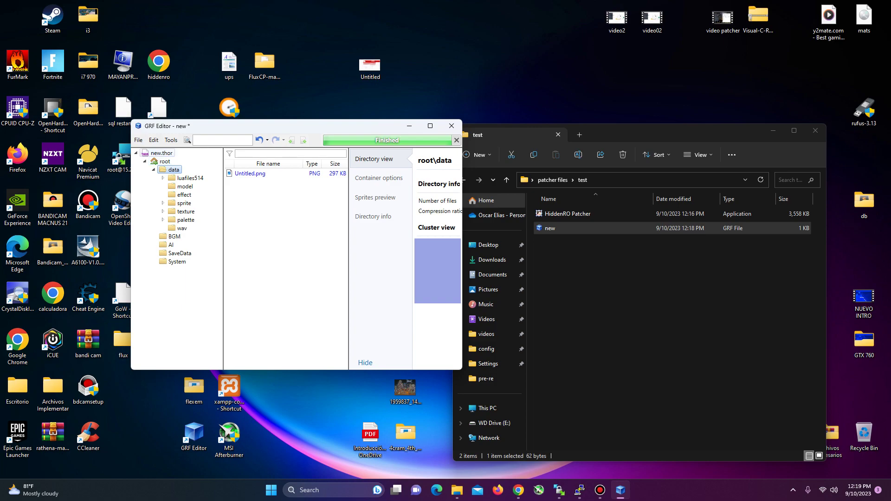
Step: Select the top-level entry of the Thor archive and show its container options
click(430, 126)
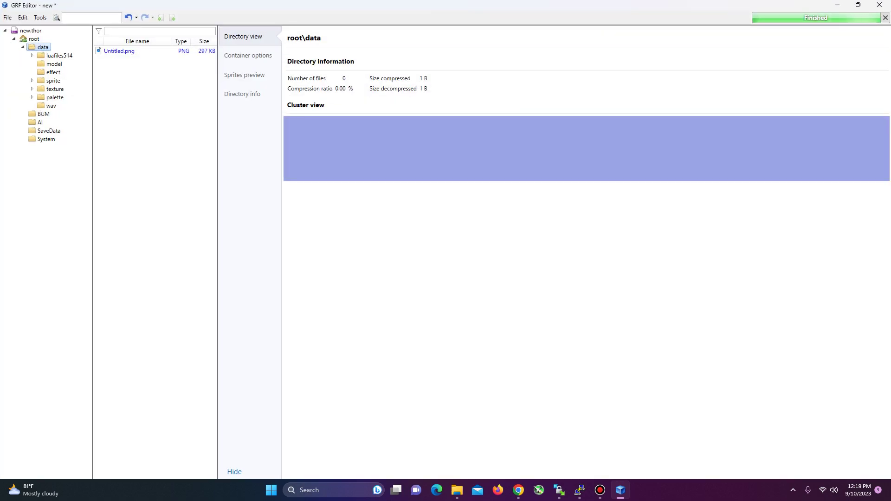
double_click(27, 30)
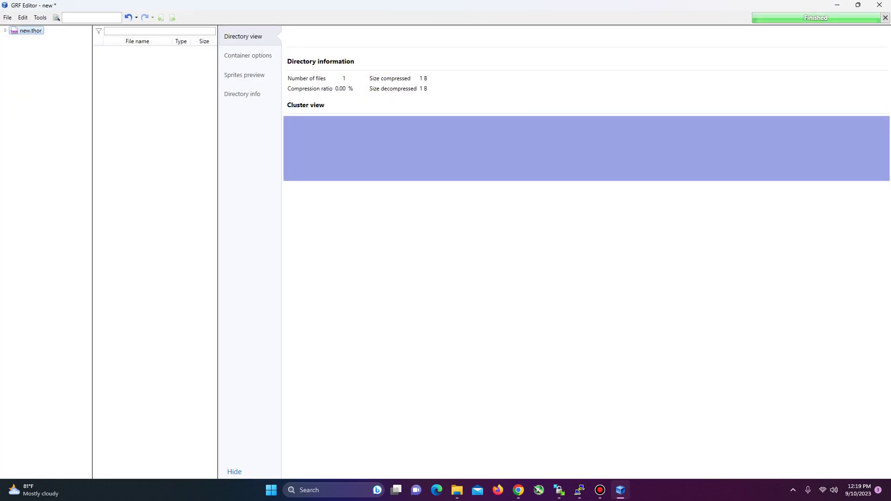
double_click(26, 30)
click(34, 39)
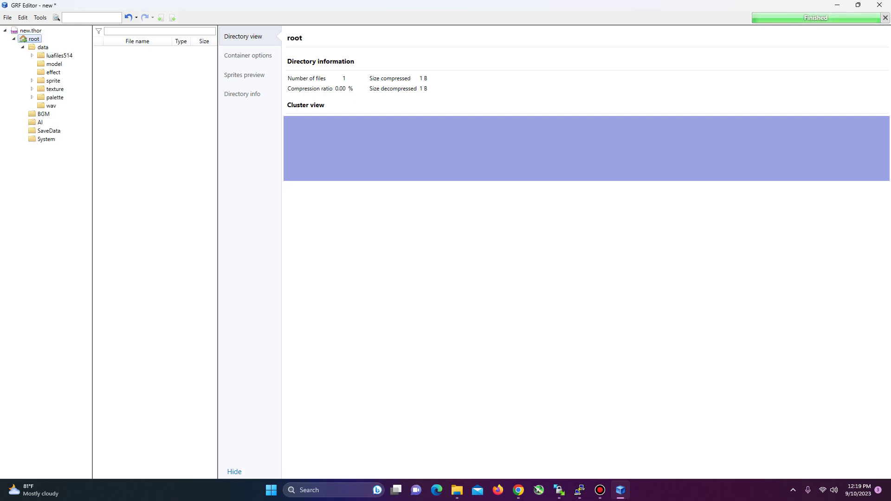
click(27, 30)
click(244, 75)
click(242, 94)
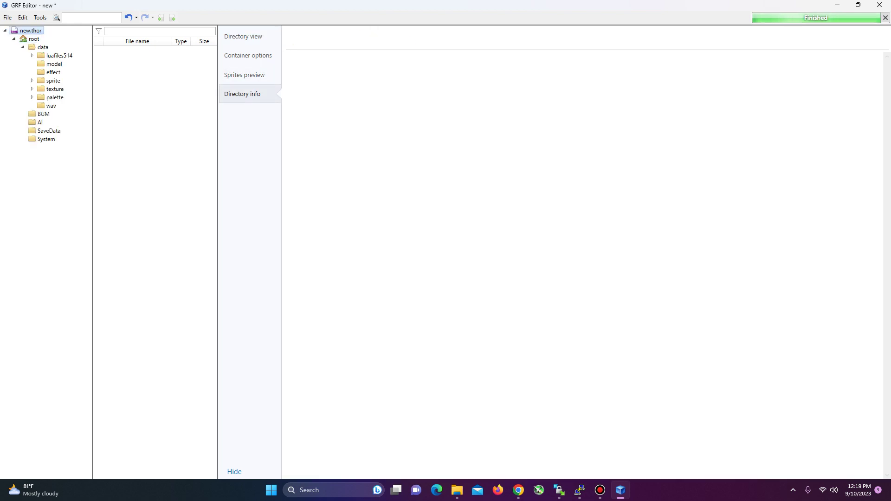
key(Left)
key(Right)
key(ctrl+shift+Tab)
key(ctrl+shift+Tab)
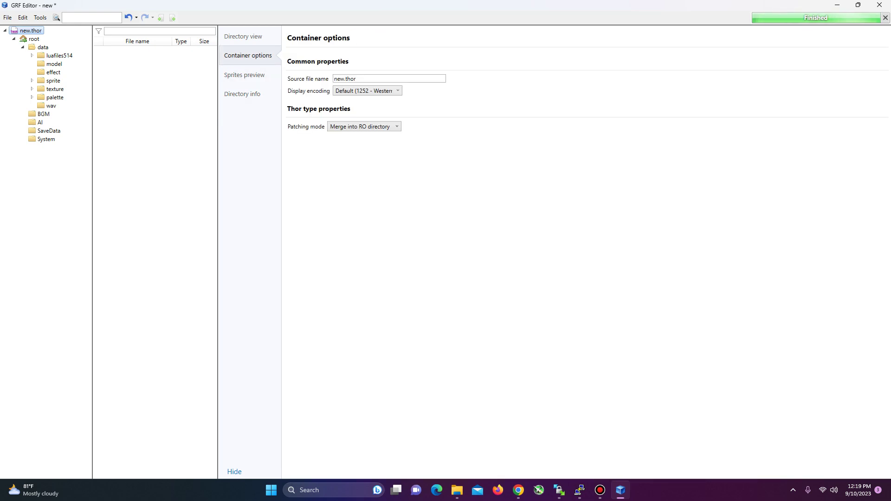
key(Left)
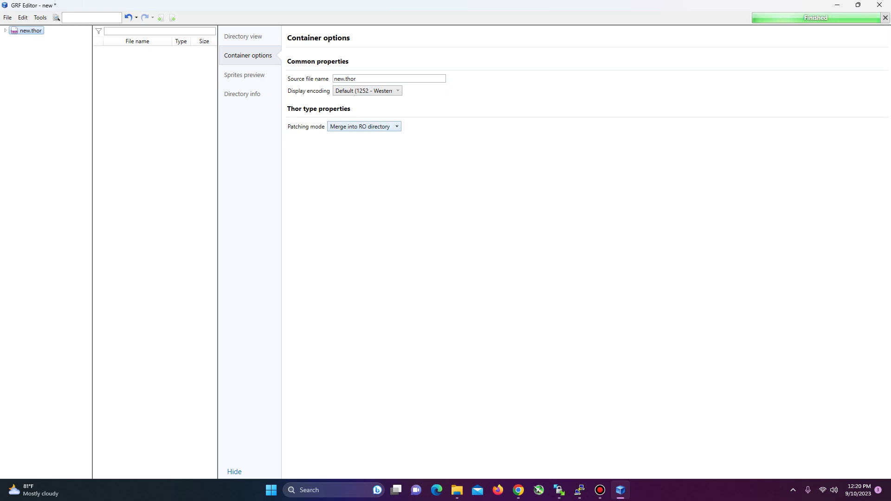
Step: Set the Thor archive's patching mode to Merge into GRF with new.grf as the target GRF
click(363, 126)
key(Down)
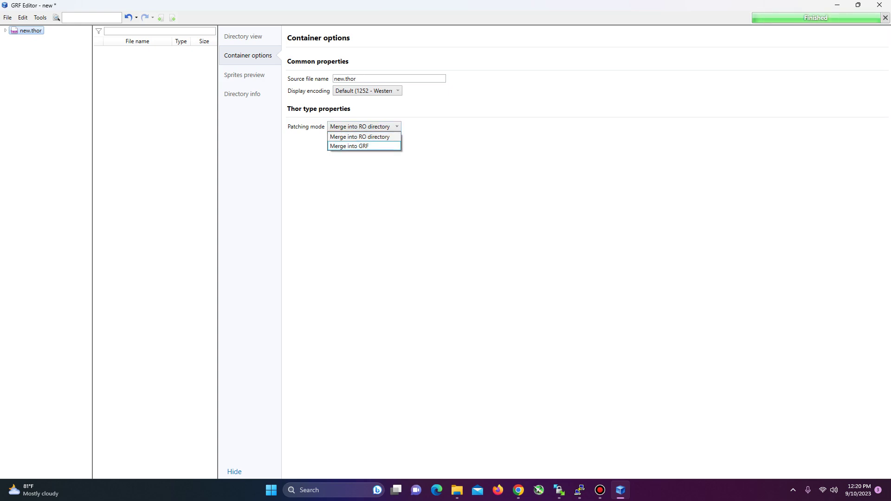
key(Escape)
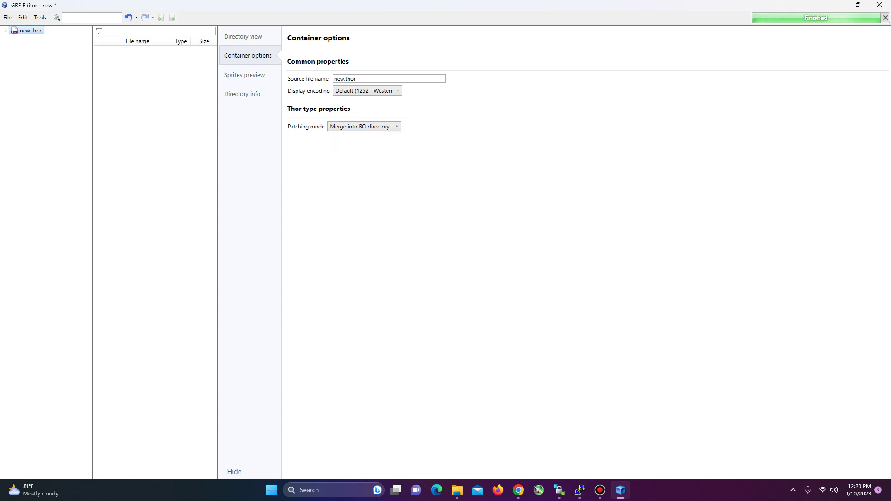
key(alt+Down)
key(Down)
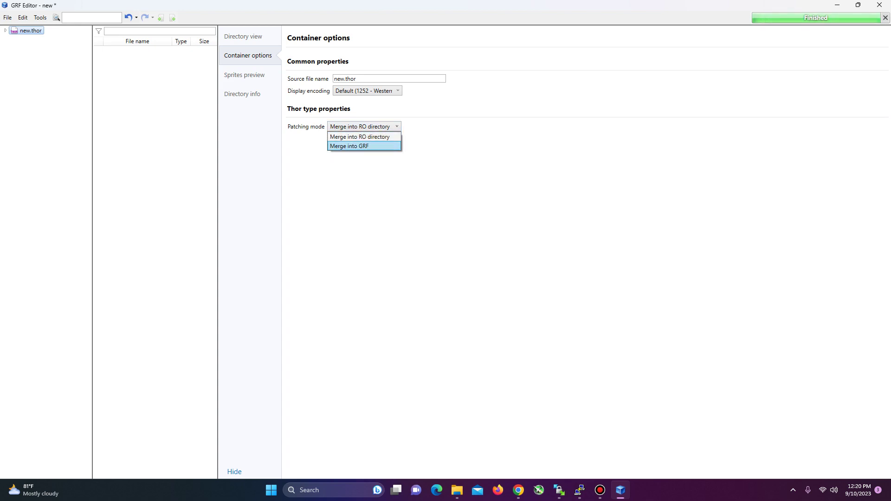
key(Return)
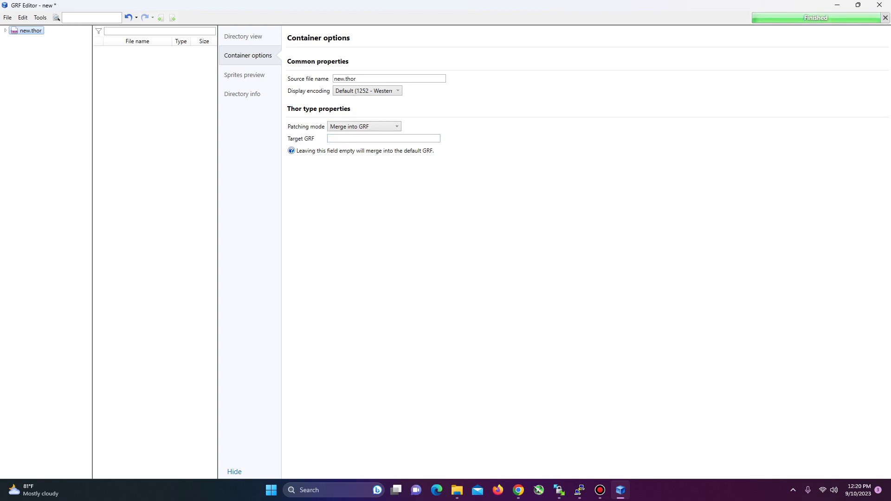
drag(398, 5, 208, 108)
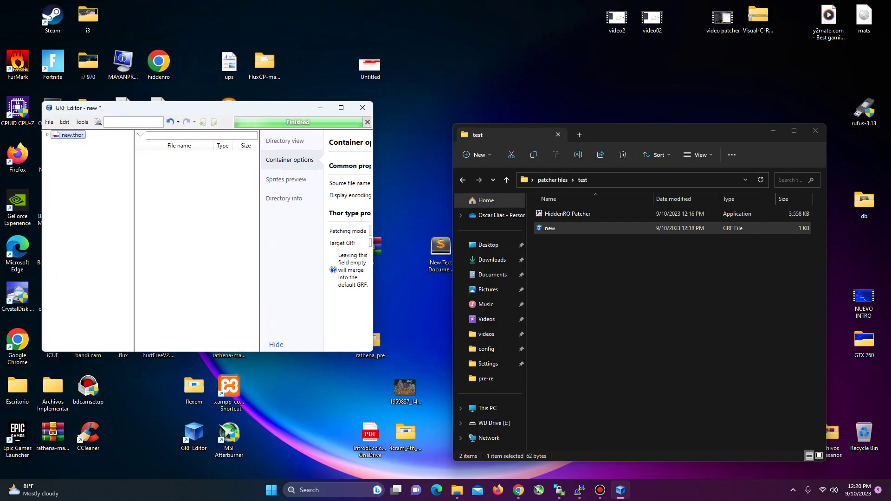
drag(372, 232, 490, 232)
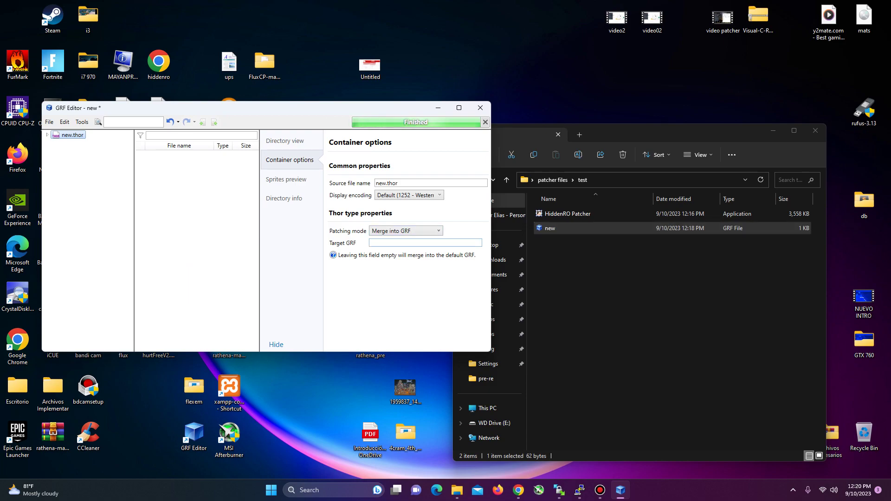
text(new)
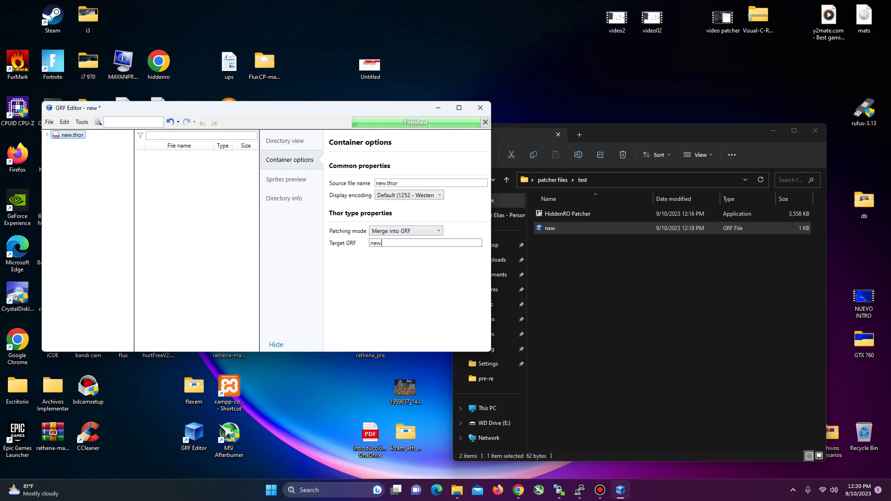
text(.grf)
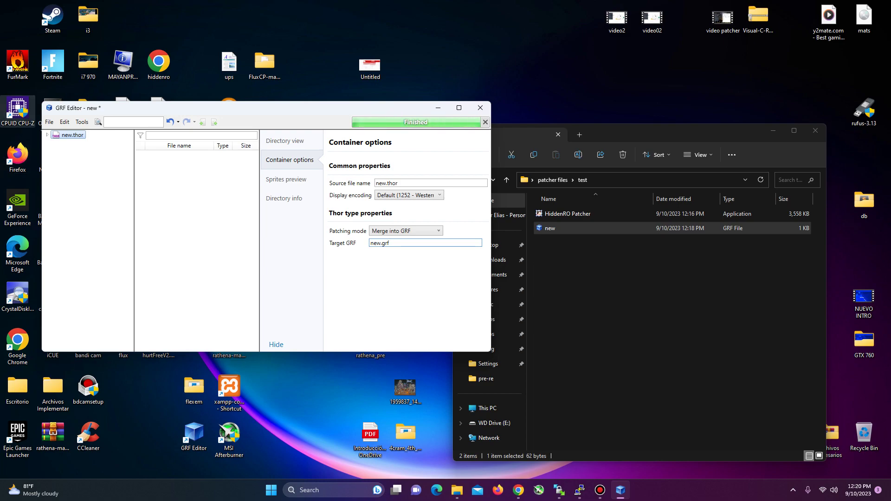
Step: Save the Thor archive as update1 on the Desktop and close GRF Editor
click(49, 122)
click(65, 179)
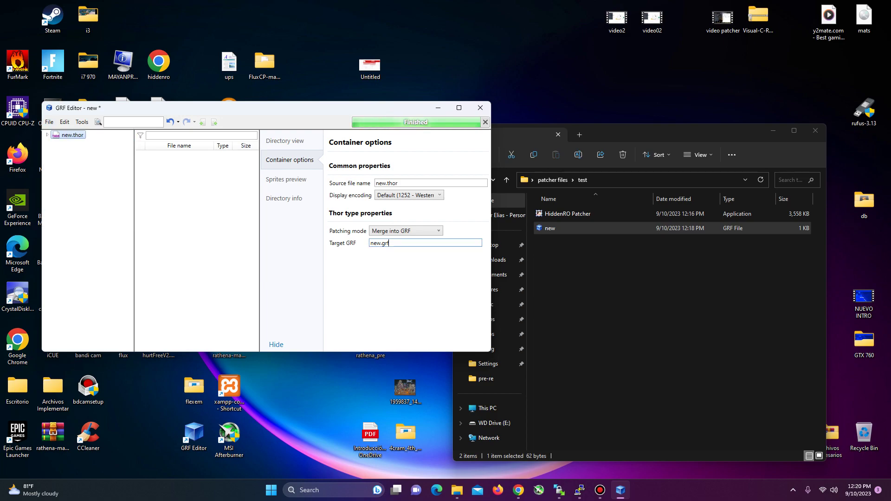
scroll(78, 213, up, 2)
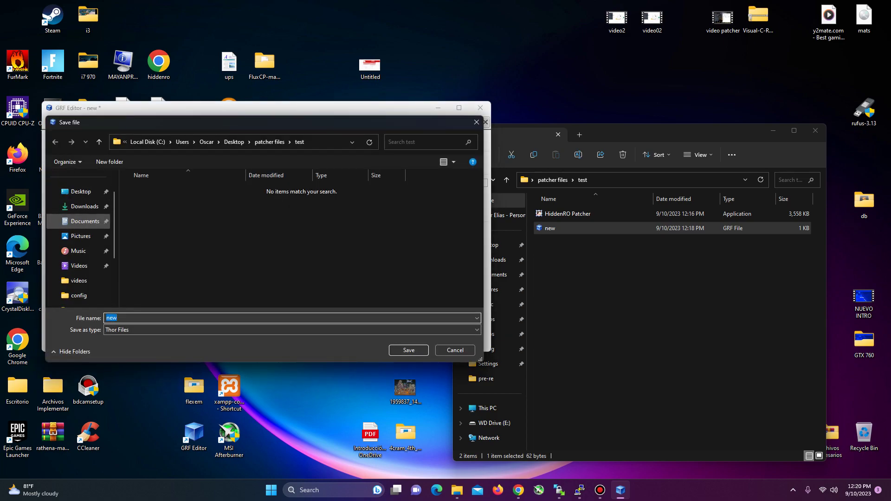
scroll(78, 206, down, 2)
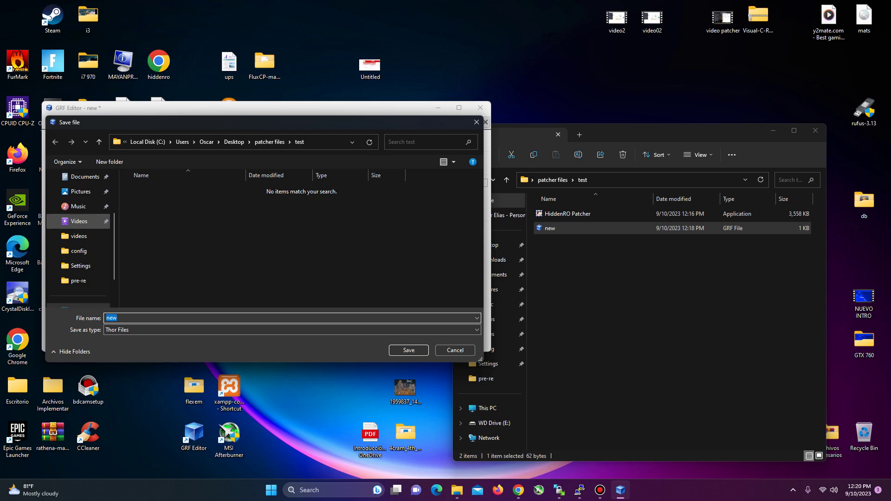
text(update1)
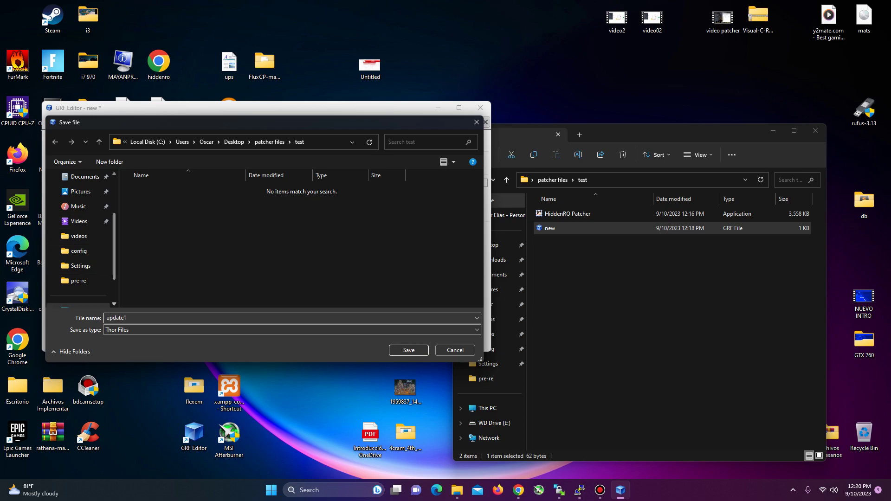
scroll(79, 232, up, 3)
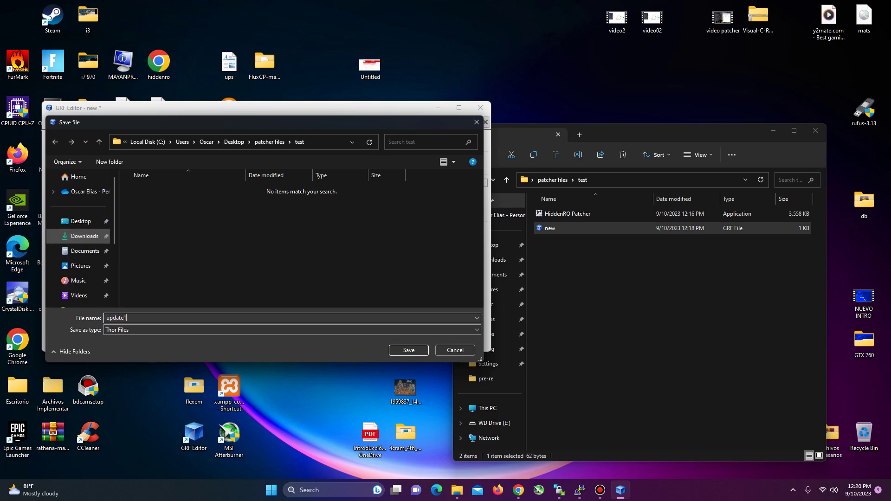
click(79, 221)
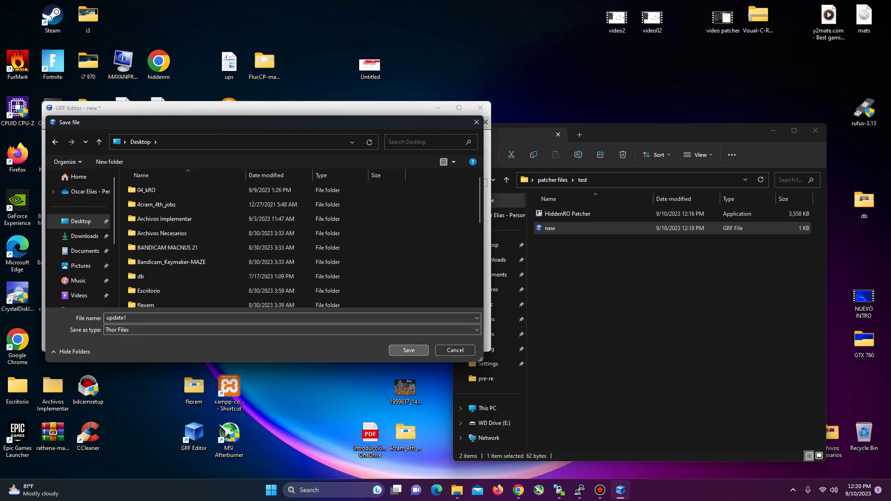
click(408, 350)
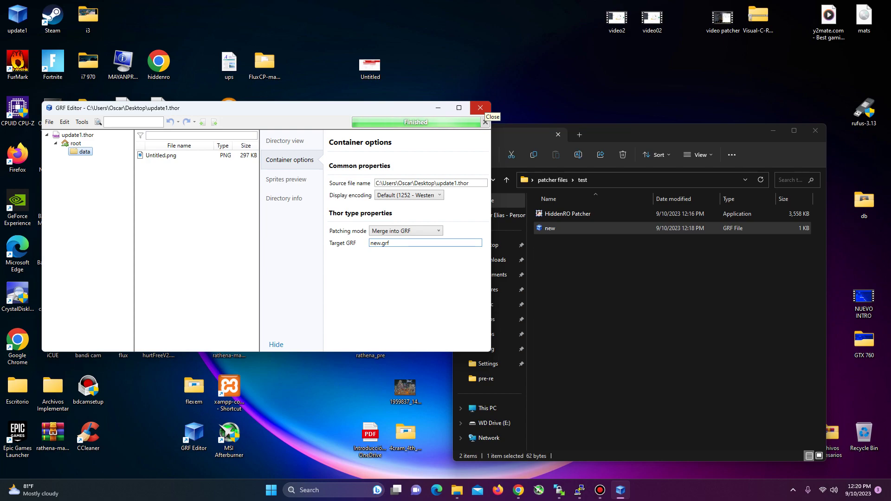
click(480, 108)
Step: Switch to WinSCP and upload update1.thor from the desktop to /var/www/html/testing/data/ on the server
click(370, 65)
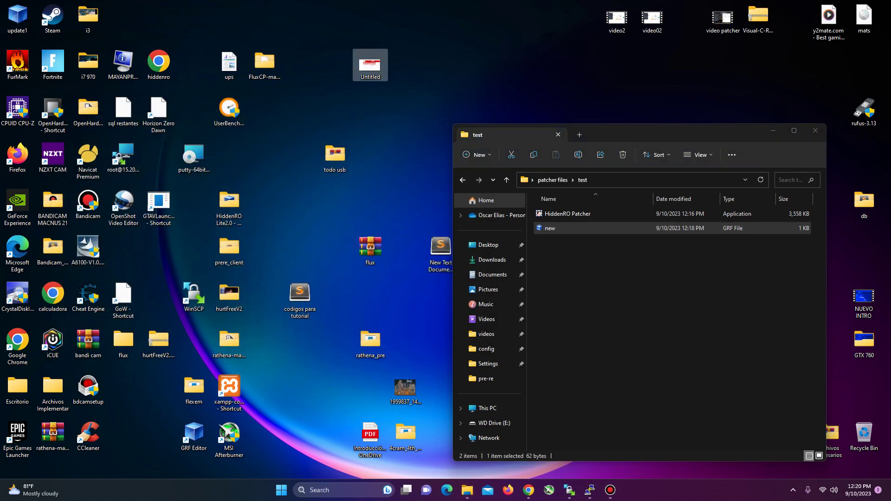
drag(633, 138, 668, 115)
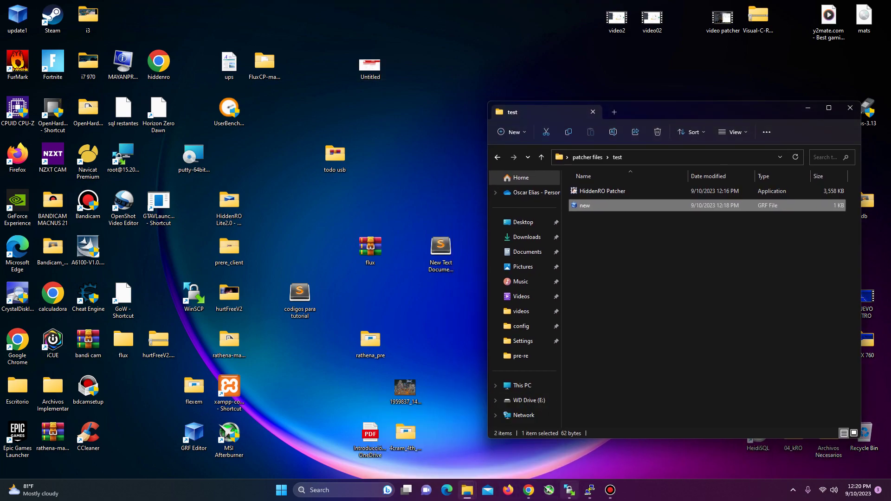
click(570, 490)
drag(225, 71, 341, 191)
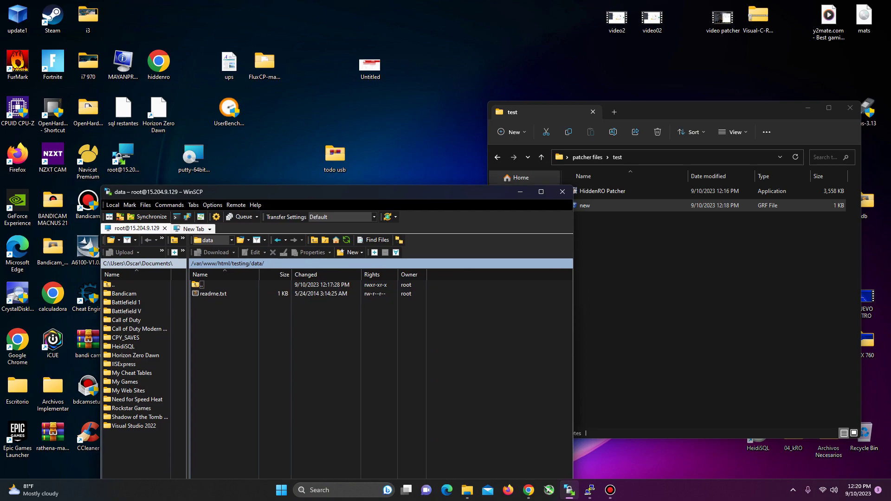
drag(17, 18, 278, 325)
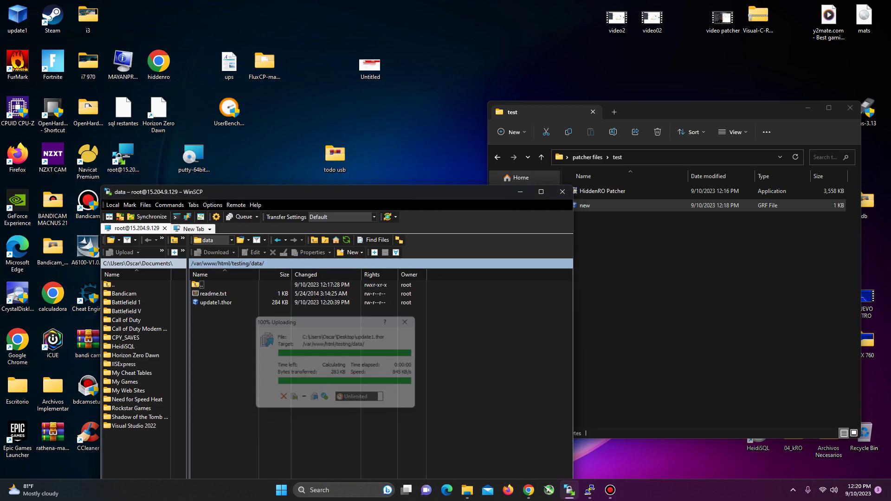
Step: Go up to the server's testing folder and open plist.txt for editing, keeping the file list in view
drag(313, 191, 224, 132)
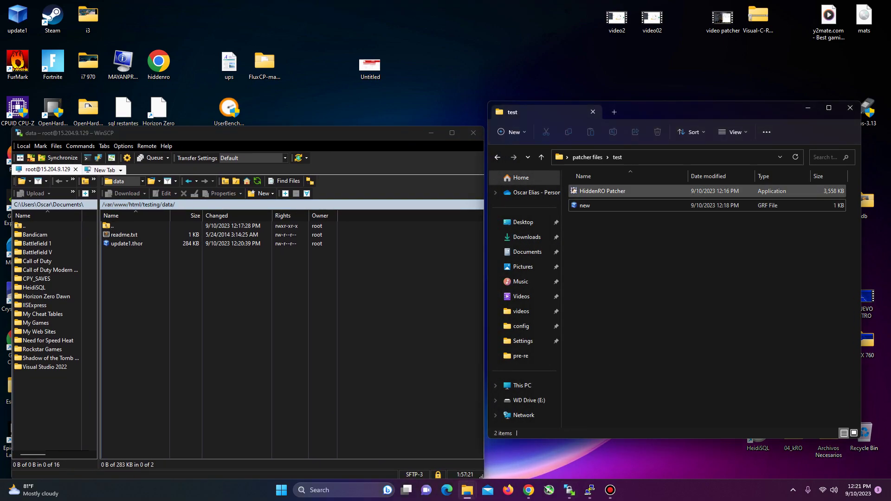
double_click(108, 225)
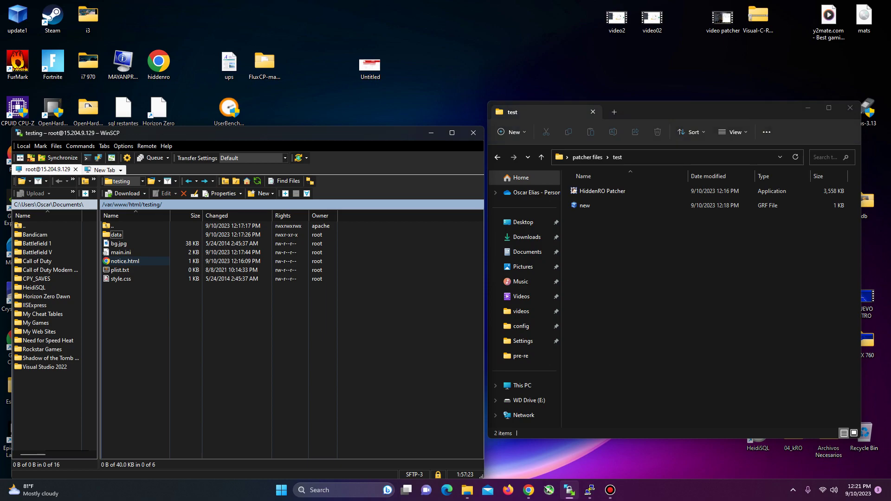
click(120, 269)
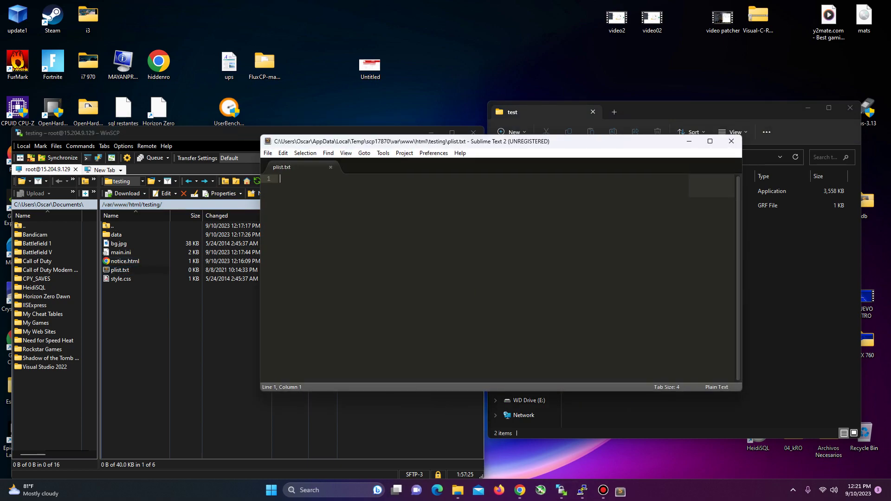
drag(345, 141, 228, 266)
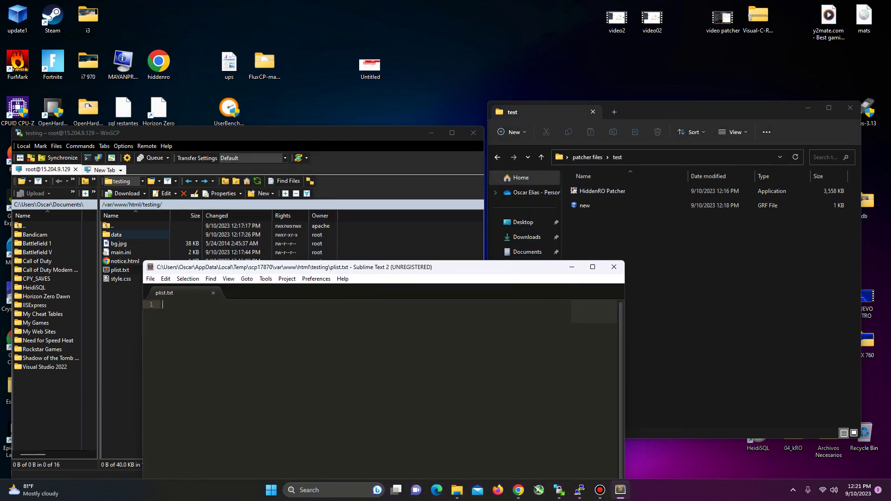
Step: Show the server's data folder for reference and enter "1 update1.thor" as the first line of plist.txt
double_click(130, 235)
click(534, 325)
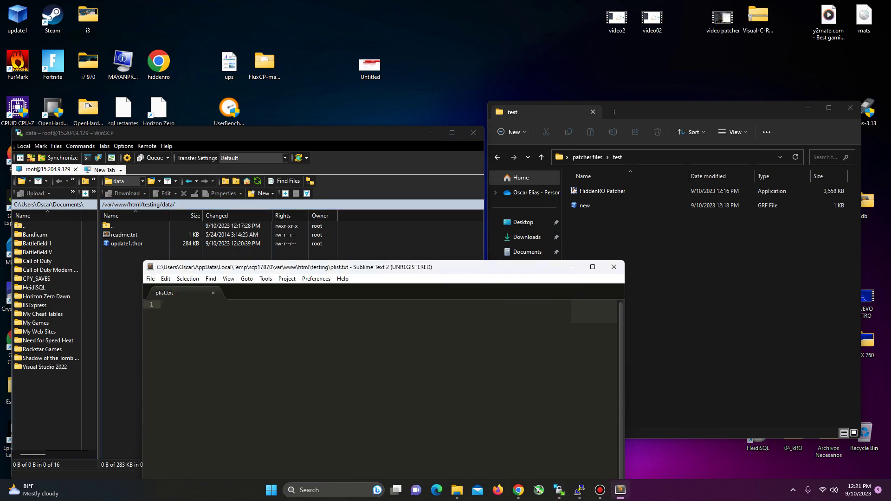
text(update1.thor)
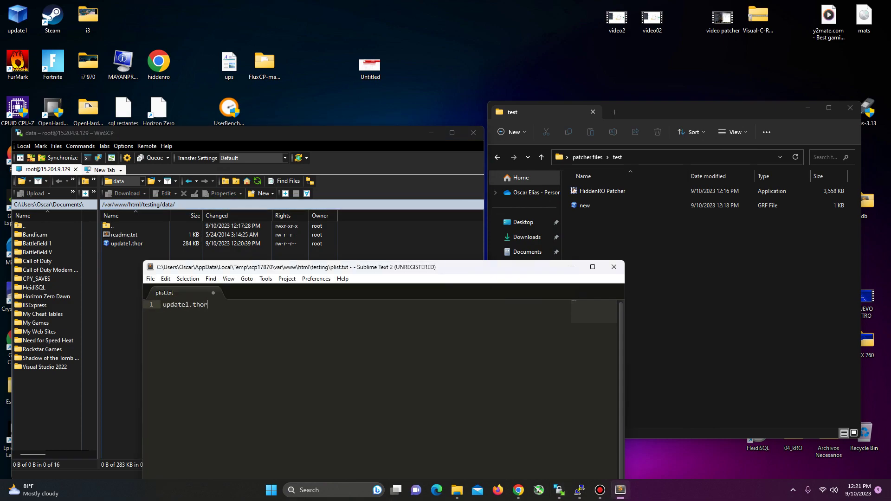
key(ctrl+s)
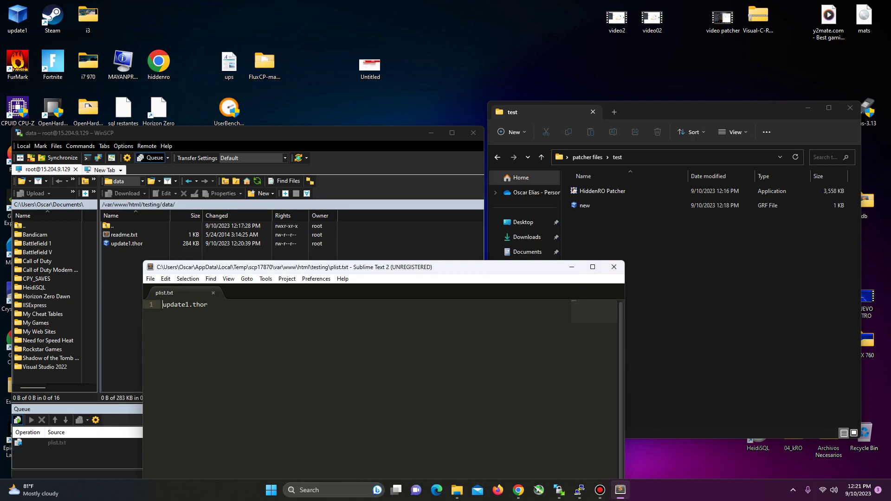
text(1)
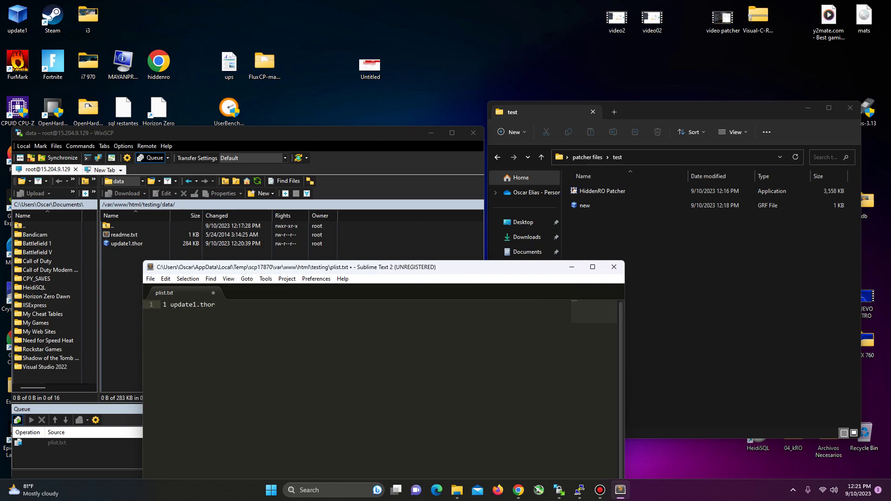
Step: Add placeholder lines numbered 2 and 3 below the update1.thor entry in plist.txt as examples and delete them again
key(Return)
text(2 apskapoaskd)
key(Return)
text(3 s)
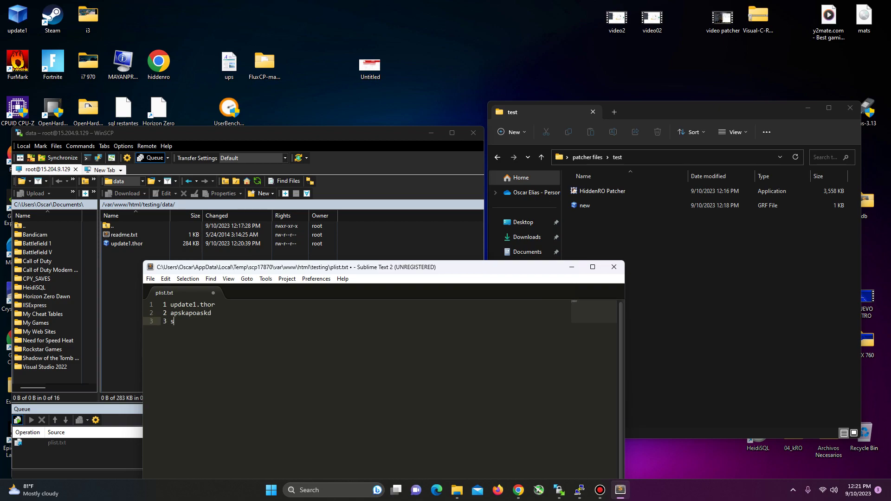
text(kaoskdpokad)
key(Return)
key(BackSpace)
key(BackSpace)
key(BackSpace)
key(BackSpace)
key(BackSpace)
key(BackSpace)
key(BackSpace)
key(BackSpace)
key(BackSpace)
key(BackSpace)
key(BackSpace)
key(BackSpace)
key(BackSpace)
key(BackSpace)
key(BackSpace)
key(BackSpace)
key(BackSpace)
key(BackSpace)
key(BackSpace)
key(BackSpace)
key(BackSpace)
key(BackSpace)
key(BackSpace)
key(BackSpace)
key(BackSpace)
key(BackSpace)
key(BackSpace)
key(BackSpace)
key(BackSpace)
key(BackSpace)
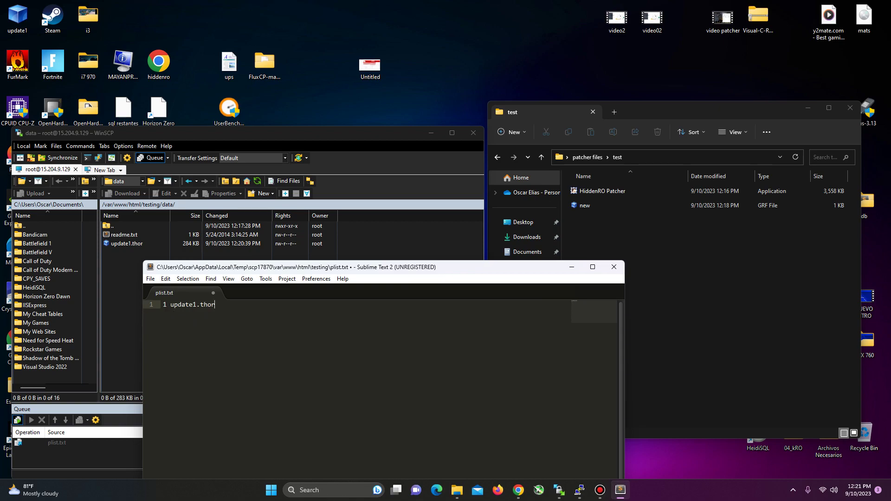
Step: Save plist.txt so it uploads to the server's testing folder, and close the text editor
key(ctrl+s)
click(613, 267)
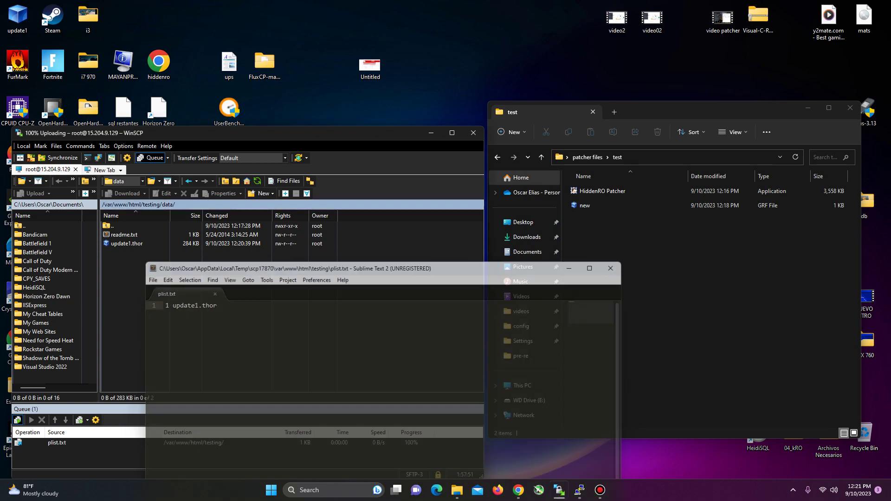
Step: Run HiddenRO Patcher from the test folder to apply the update and check the notice text in its window
click(601, 191)
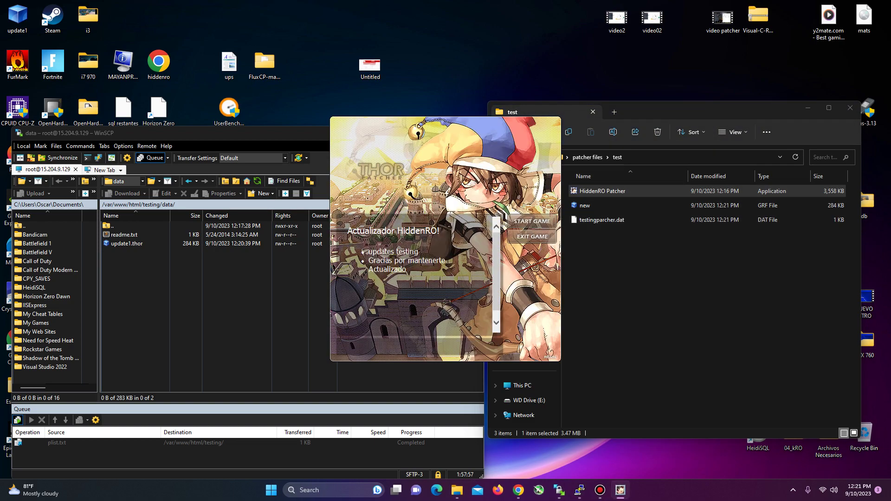
drag(436, 162, 216, 176)
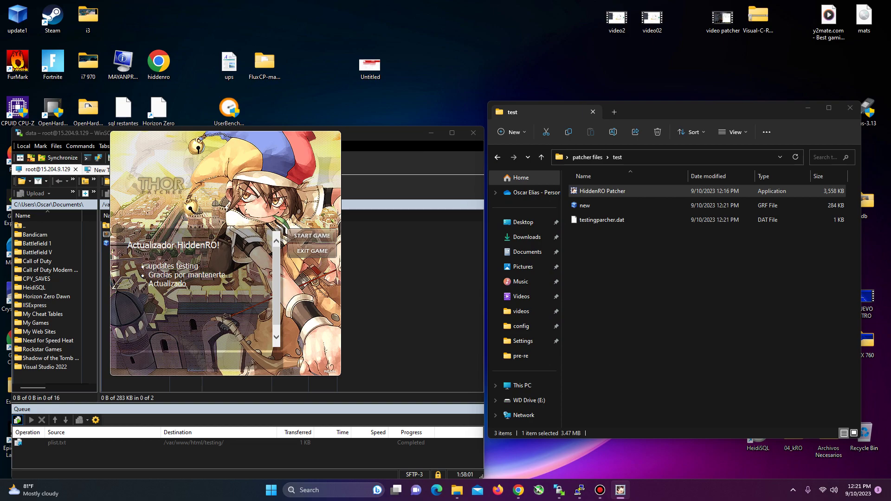
drag(148, 266, 200, 266)
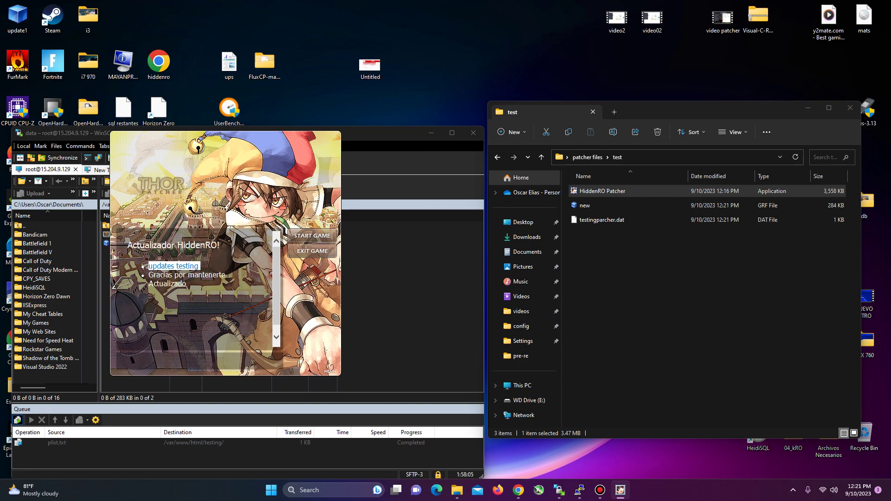
Step: Open new.grf from the test folder in GRF Editor, preview Untitled.png in its data folder, and close the editor
click(585, 205)
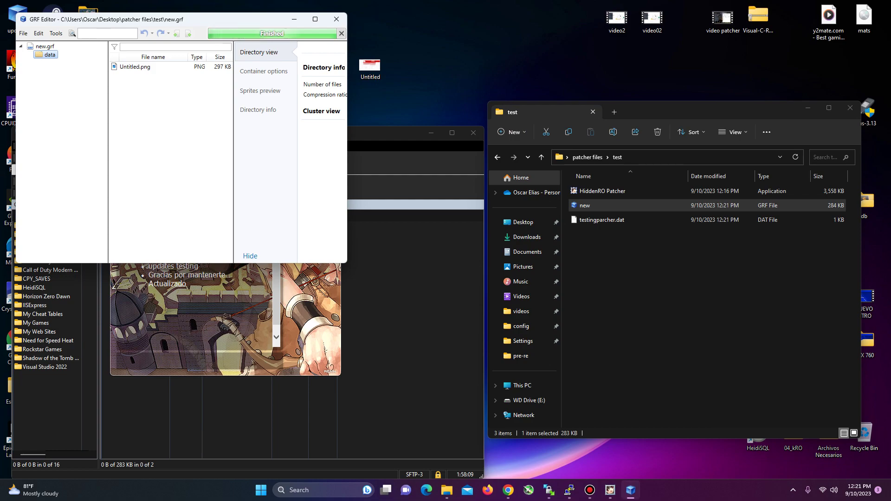
click(135, 66)
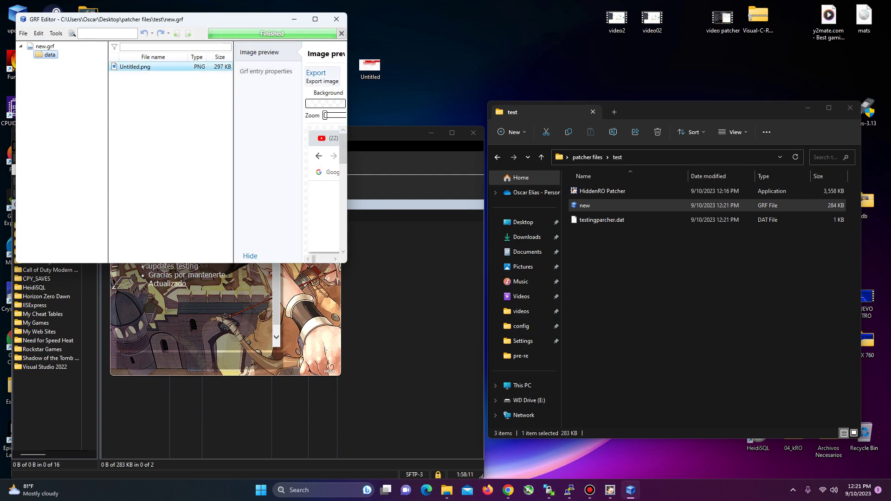
drag(346, 93, 597, 93)
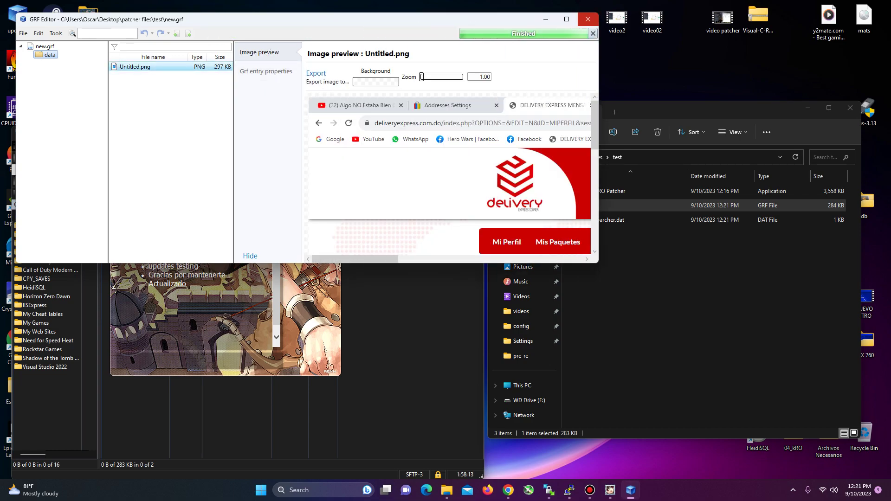
click(587, 19)
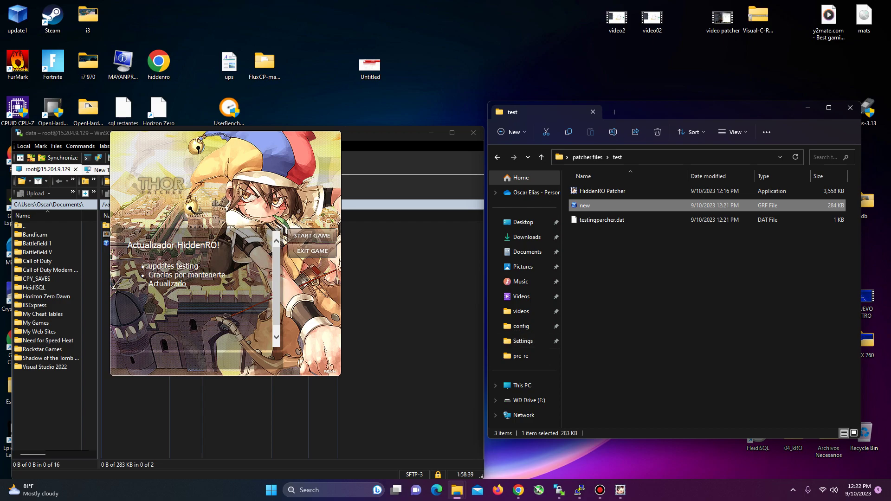
key(alt+Tab)
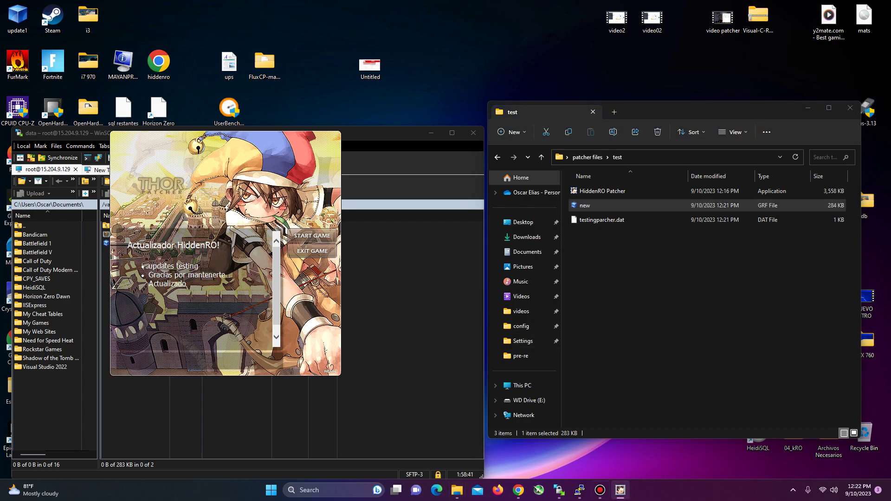
click(600, 490)
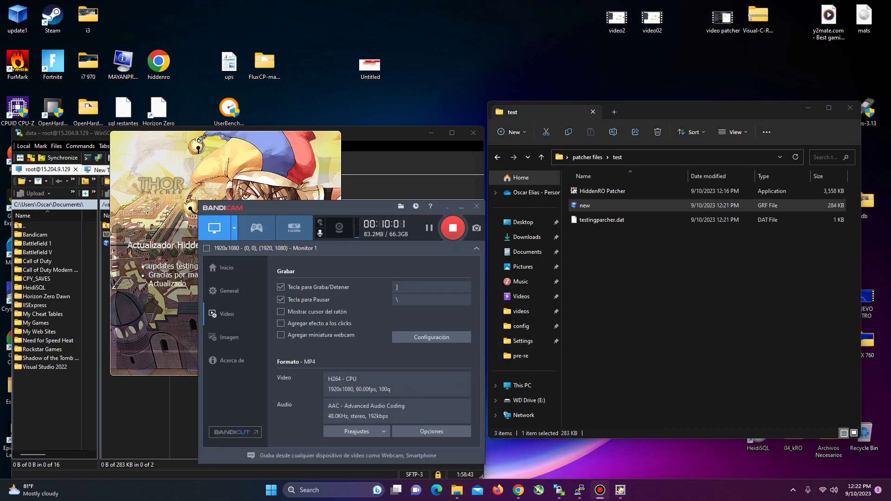